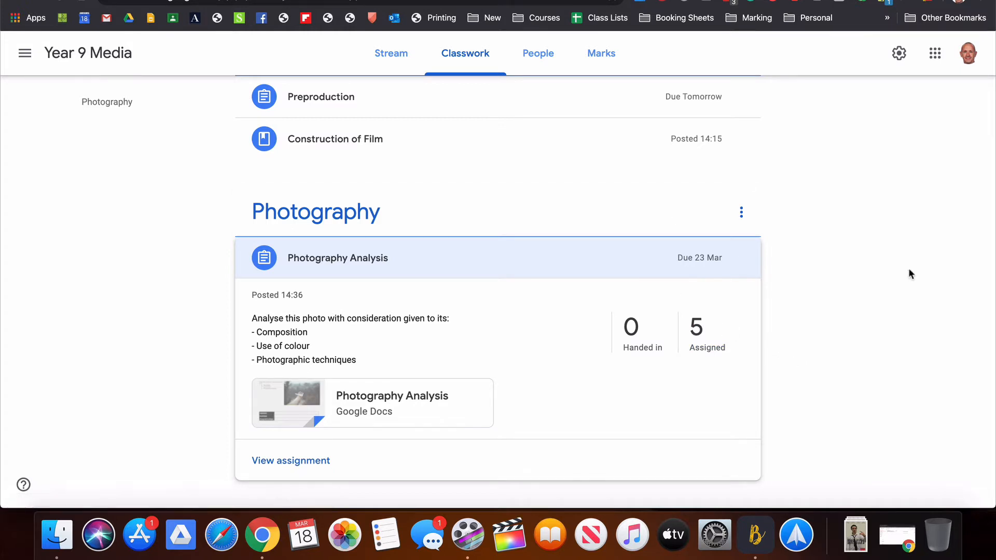
Switch to the student's Gmail and open the Photography Analysis assignment from the Google Classroom notification email.
{"action": "left_click", "coordinate": [899, 539]}
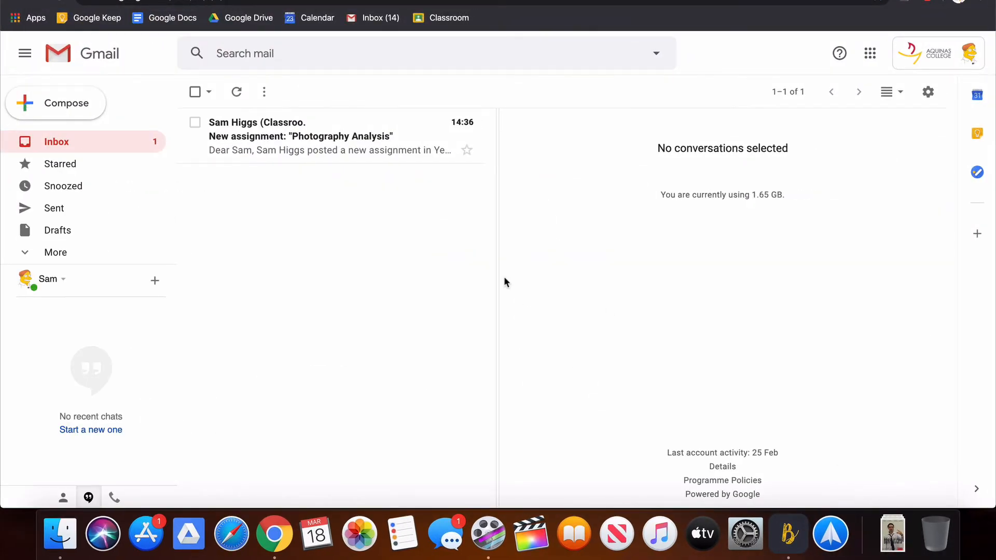
{"action": "left_click", "coordinate": [264, 149]}
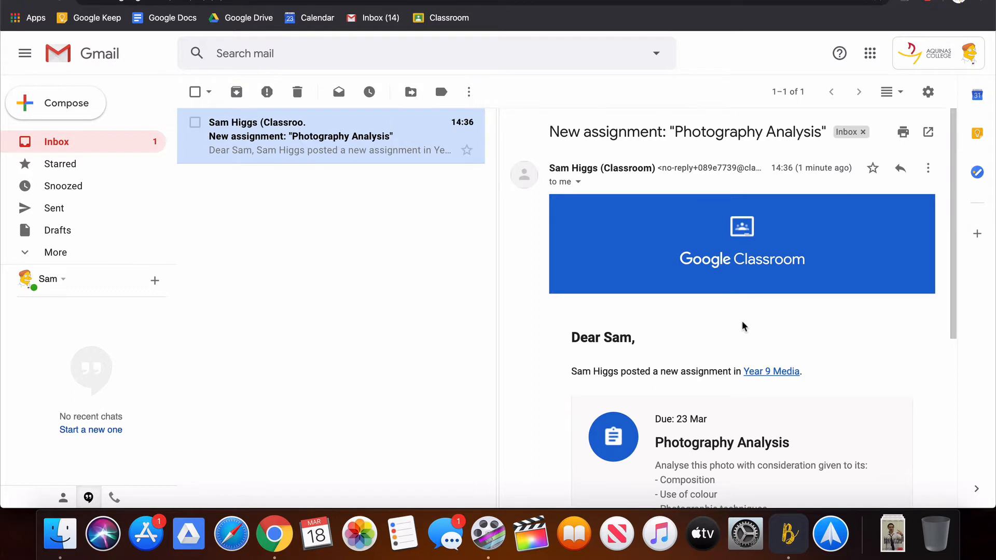
{"action": "scroll", "coordinate": [745, 326], "scroll_direction": "down", "scroll_amount": 5}
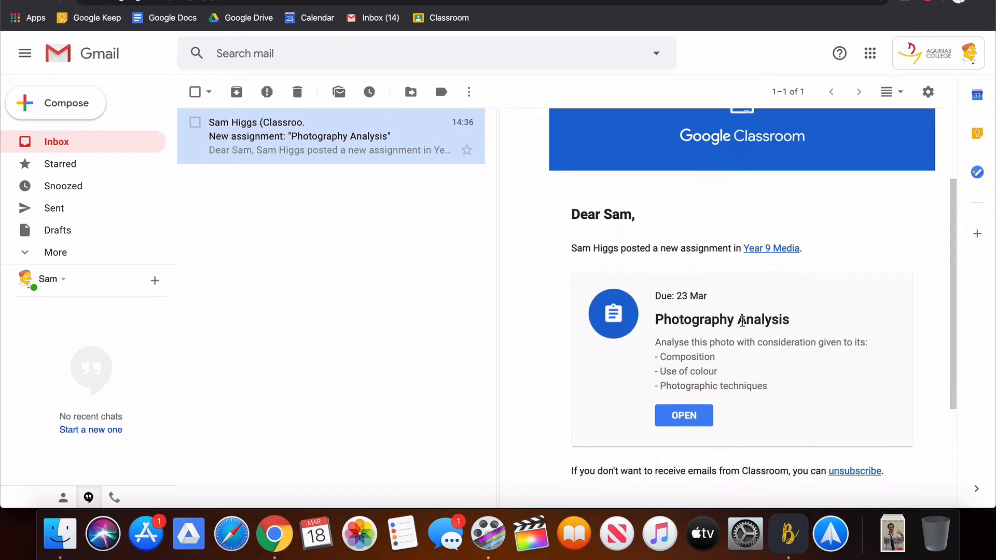
{"action": "scroll", "coordinate": [743, 322], "scroll_direction": "down", "scroll_amount": 1}
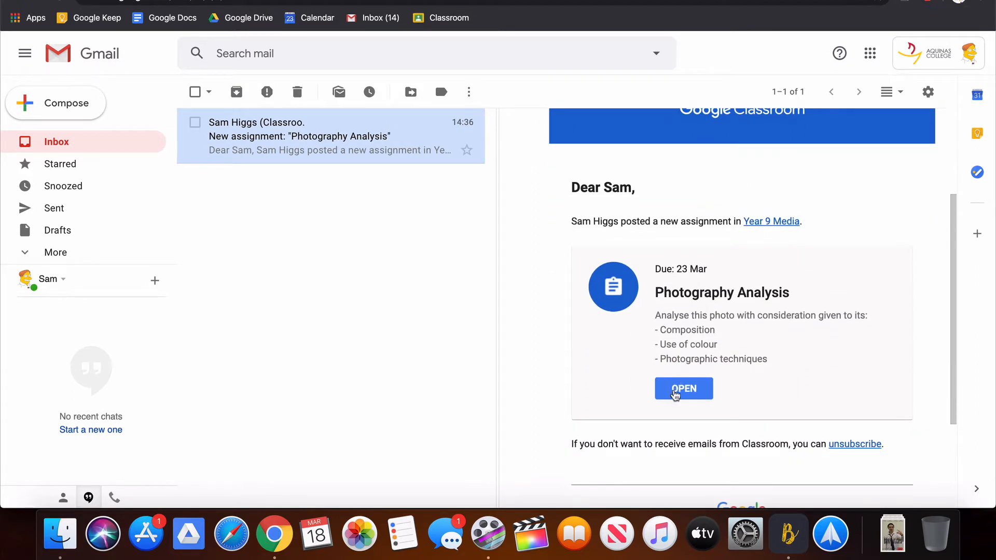
{"action": "left_click", "coordinate": [675, 397]}
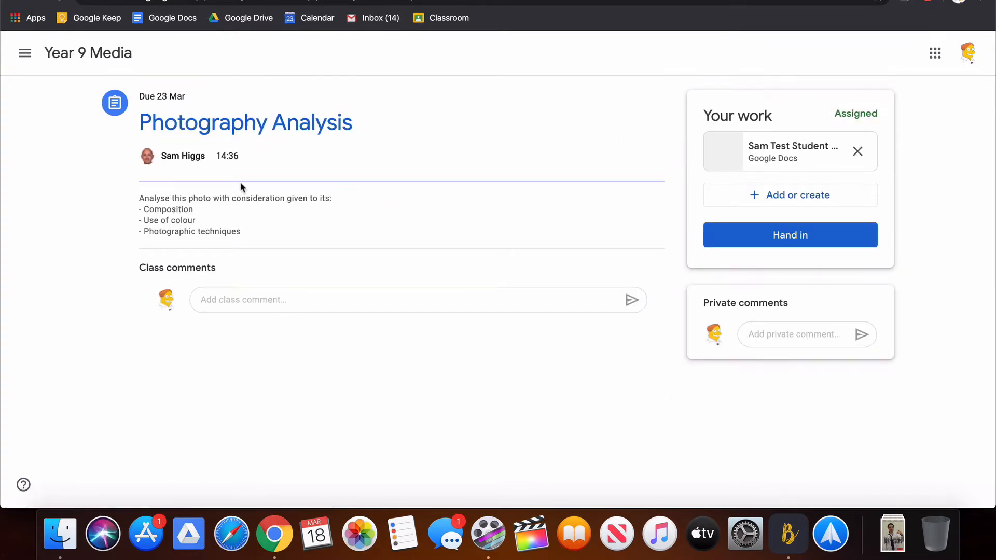
Open the student's attached Photography Analysis document and fill in the table's composition, use of colour and photographic techniques answers.
{"action": "left_click", "coordinate": [737, 154]}
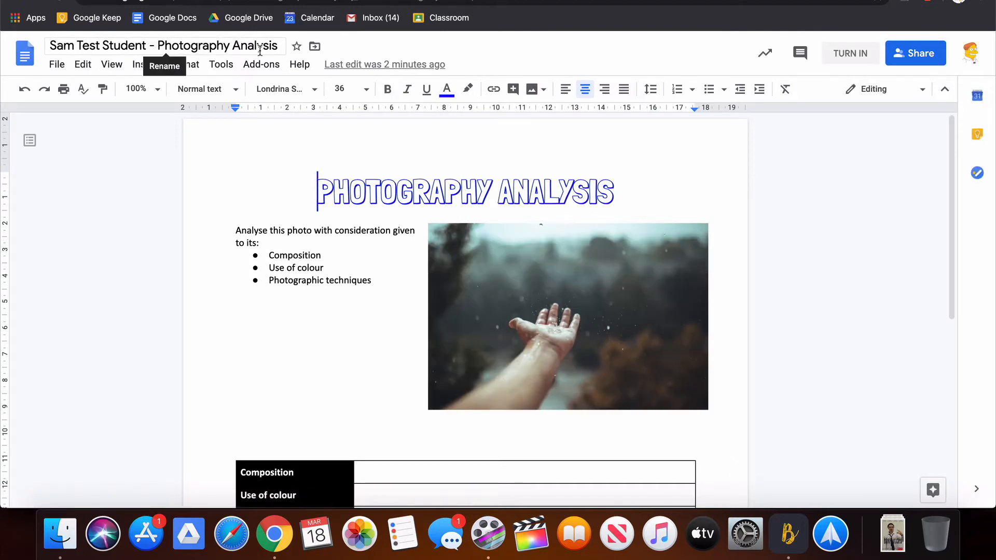
{"action": "left_click_drag", "start_coordinate": [50, 46], "coordinate": [148, 46]}
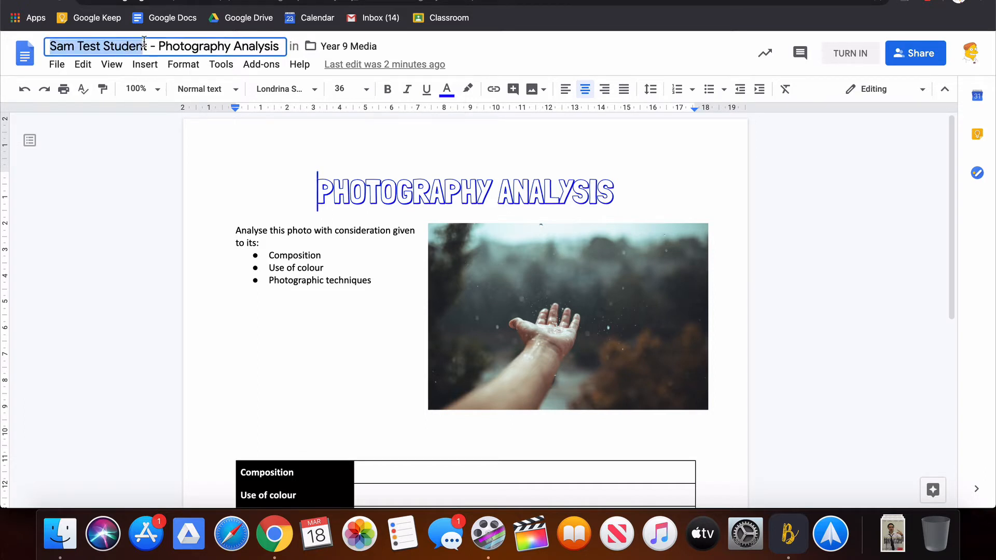
{"action": "left_click", "coordinate": [202, 45]}
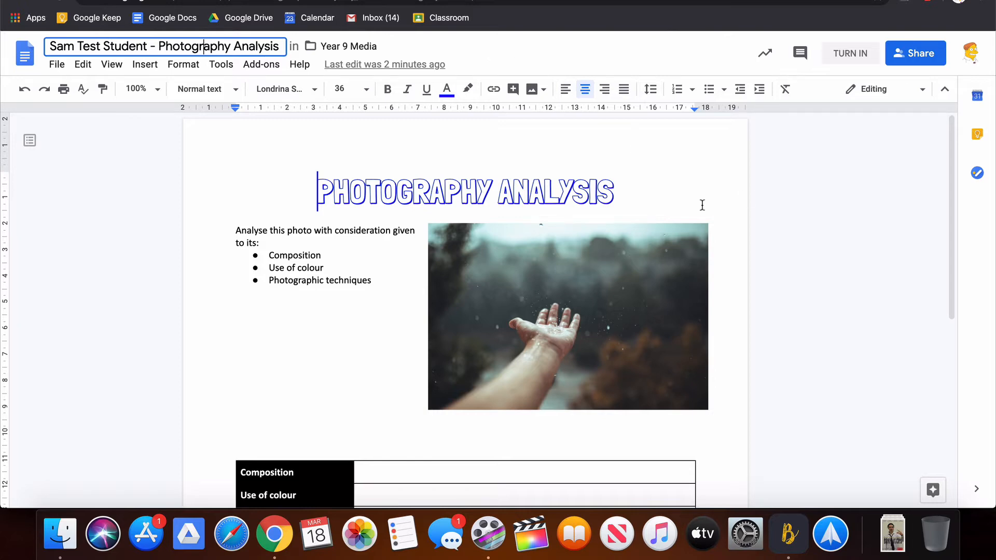
{"action": "scroll", "coordinate": [704, 211], "scroll_direction": "down", "scroll_amount": 3}
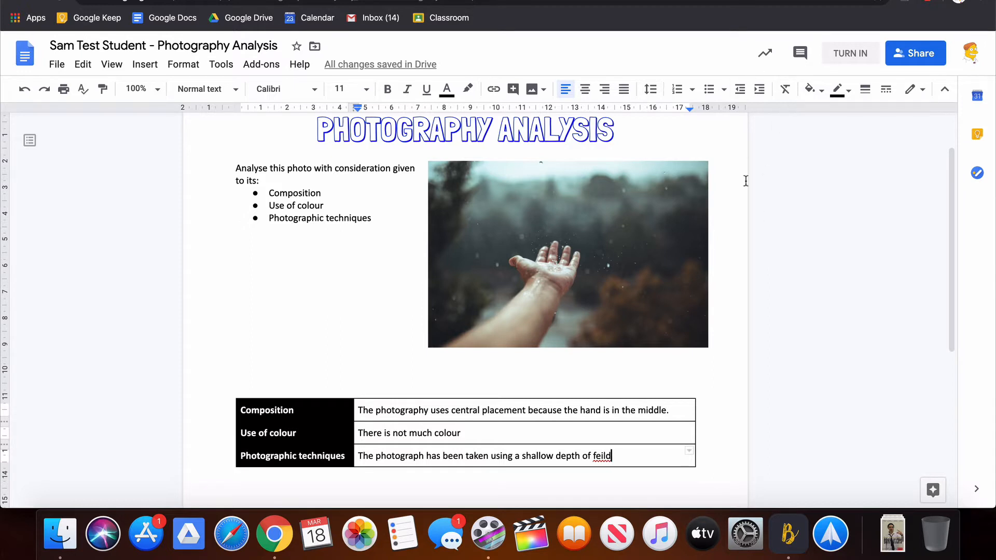
{"action": "scroll", "coordinate": [785, 148], "scroll_direction": "up", "scroll_amount": 2}
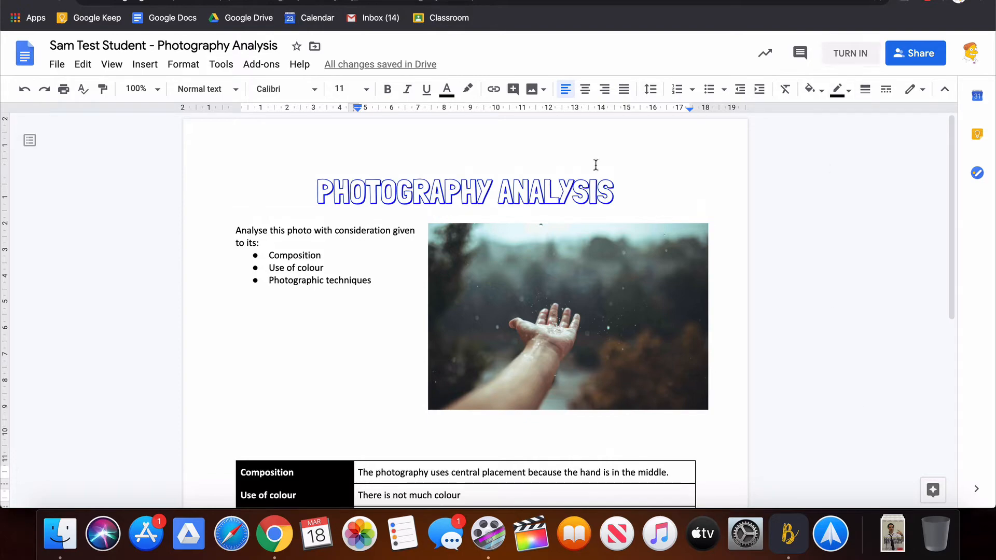
Switch to the teacher's Classroom window and view the test student's unsubmitted document through the Photography Analysis student work.
{"action": "key", "text": "ctrl+Up"}
{"action": "left_click", "coordinate": [637, 161]}
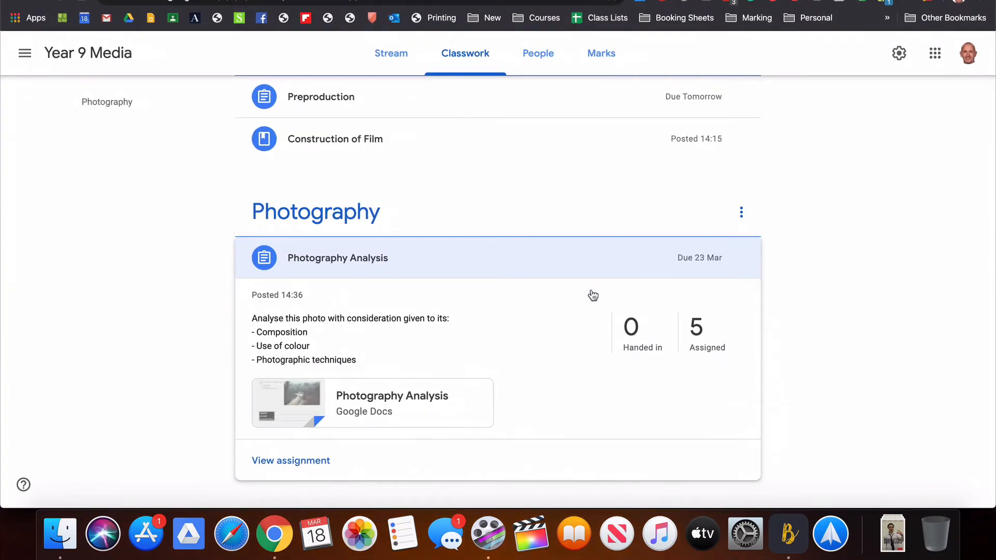
{"action": "left_click", "coordinate": [644, 341]}
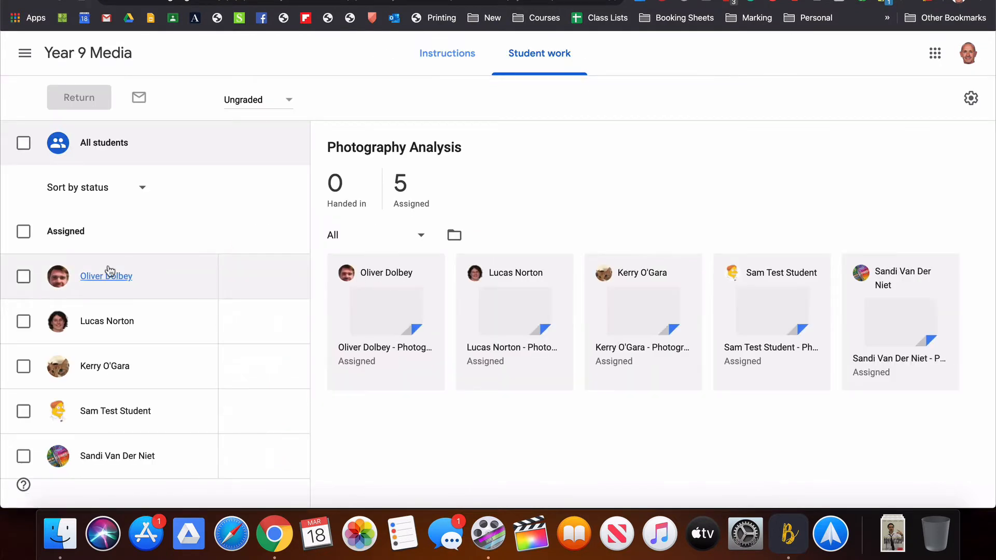
{"action": "scroll", "coordinate": [179, 294], "scroll_direction": "down", "scroll_amount": 1}
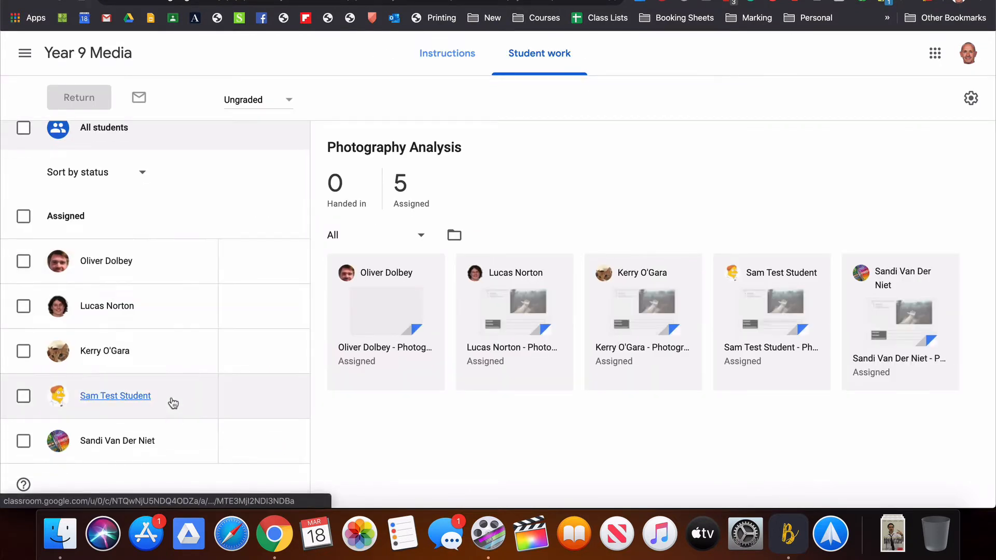
{"action": "left_click", "coordinate": [174, 402]}
{"action": "left_click", "coordinate": [367, 229]}
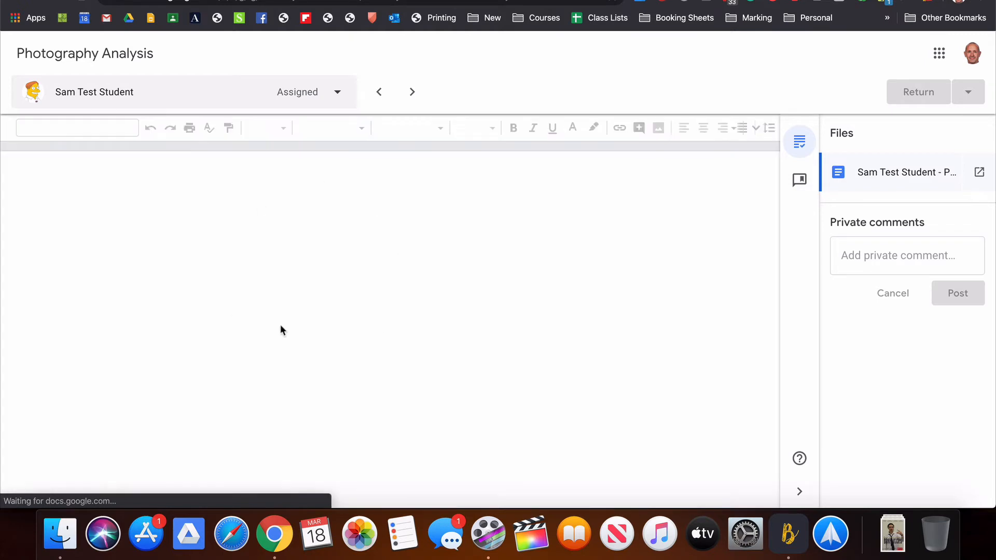
{"action": "scroll", "coordinate": [364, 310], "scroll_direction": "down", "scroll_amount": 4}
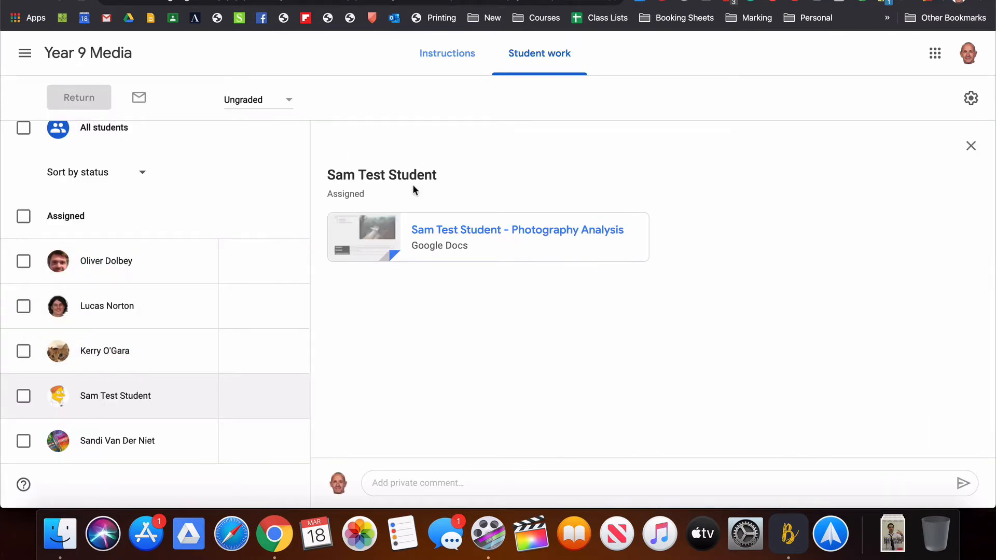
Switch back to the student's Photography Analysis document and hand it in for the assignment.
{"action": "key", "text": "ctrl+Up"}
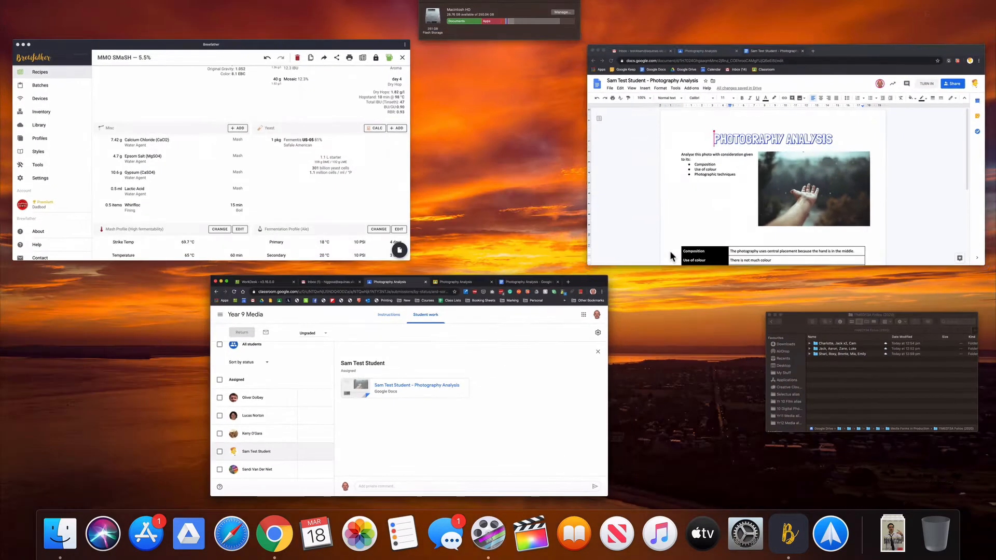
{"action": "left_click", "coordinate": [671, 251]}
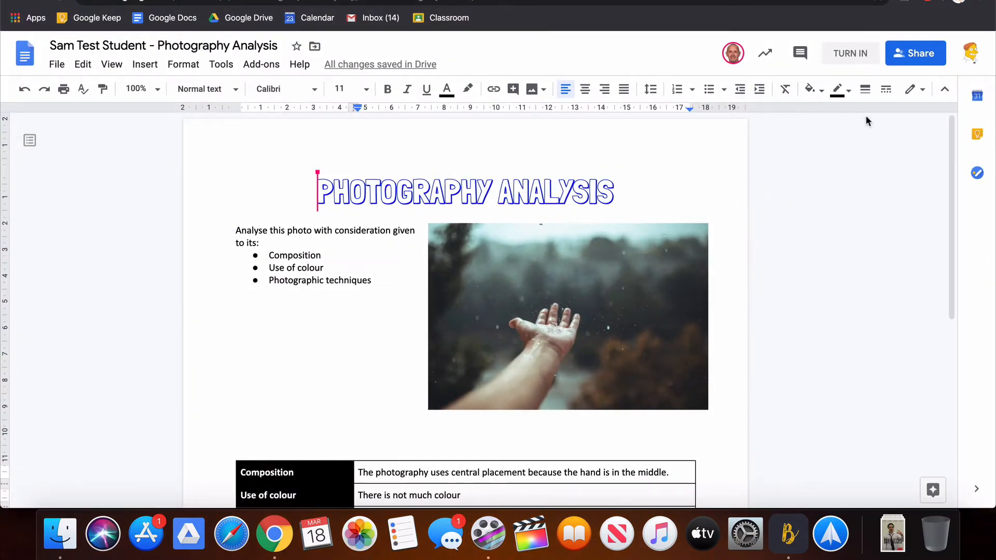
{"action": "left_click", "coordinate": [847, 55]}
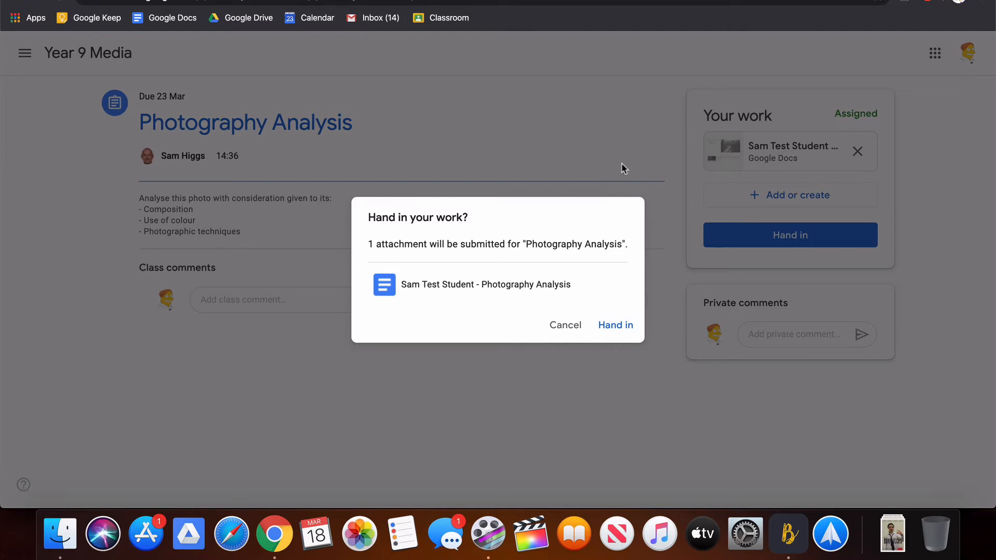
{"action": "left_click", "coordinate": [615, 326]}
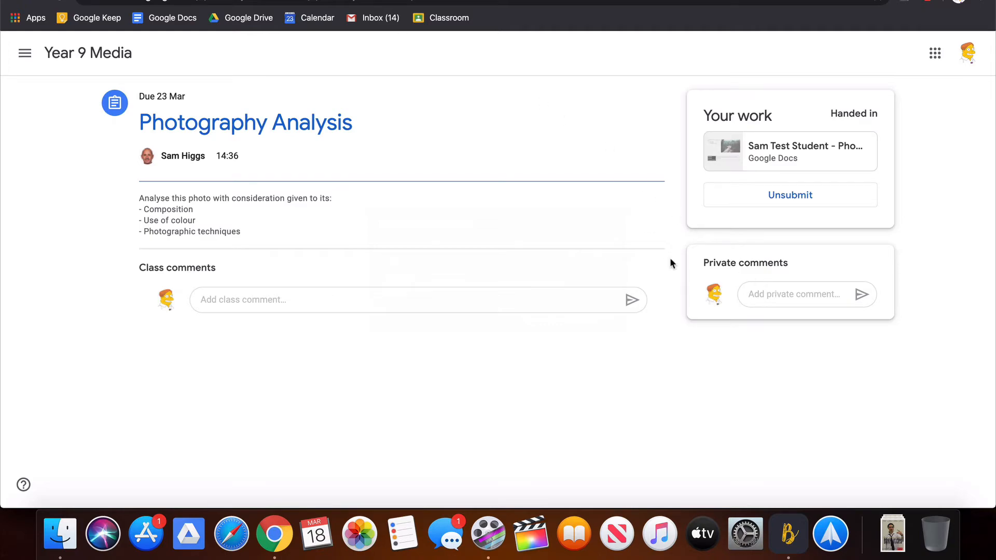
Return to the teacher's Year 9 Media classwork and open the handed-in submissions for Photography Analysis.
{"action": "key", "text": "ctrl+Up"}
{"action": "left_click", "coordinate": [760, 177]}
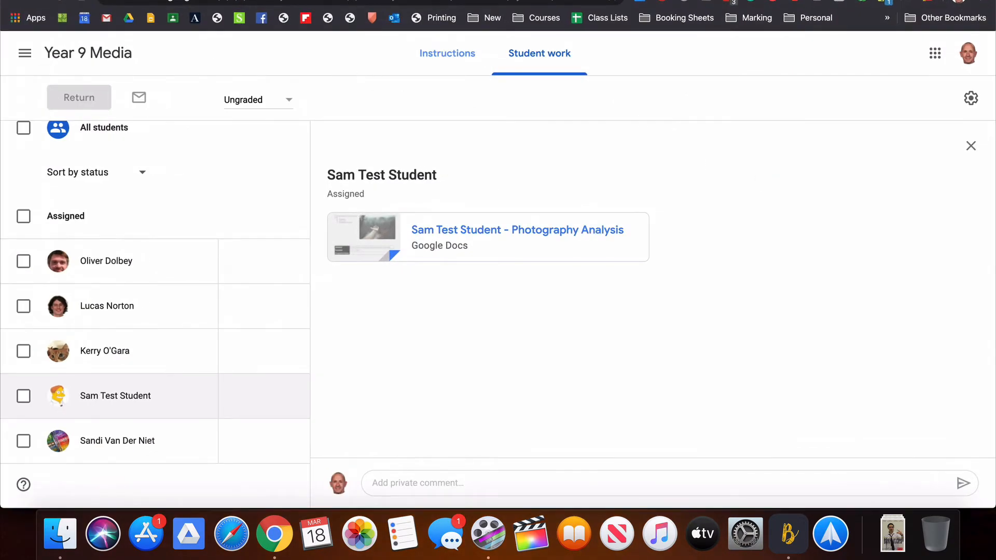
{"action": "left_click", "coordinate": [101, 56]}
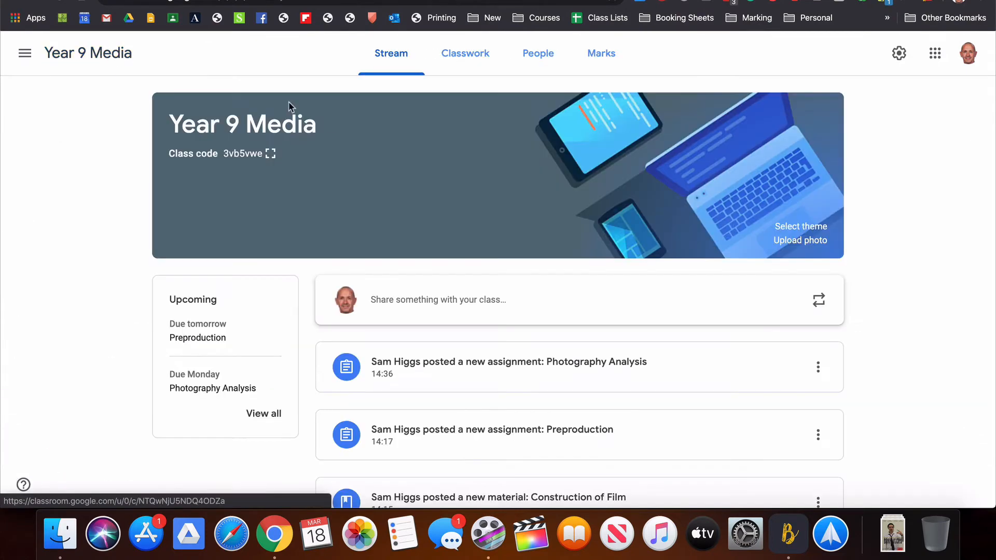
{"action": "left_click", "coordinate": [445, 62]}
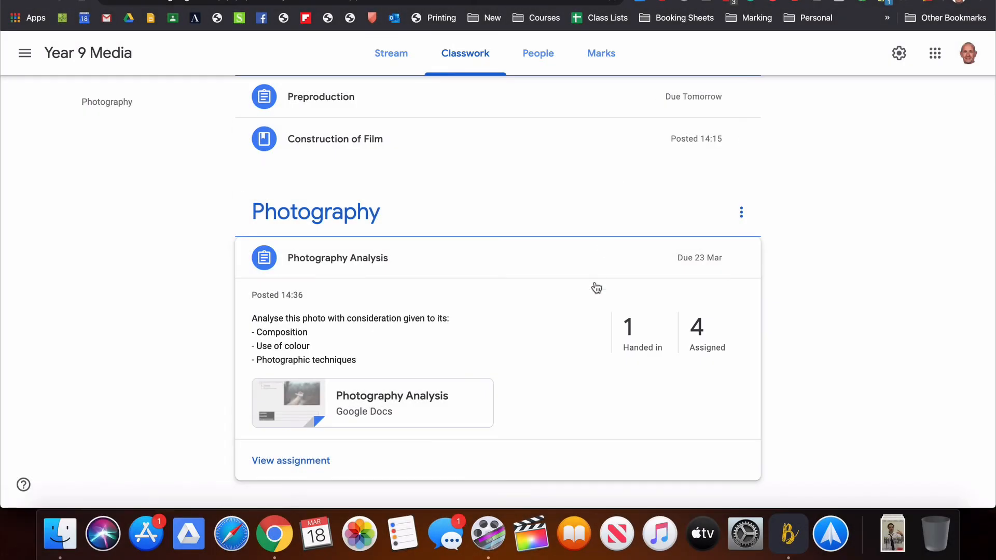
{"action": "left_click", "coordinate": [633, 327]}
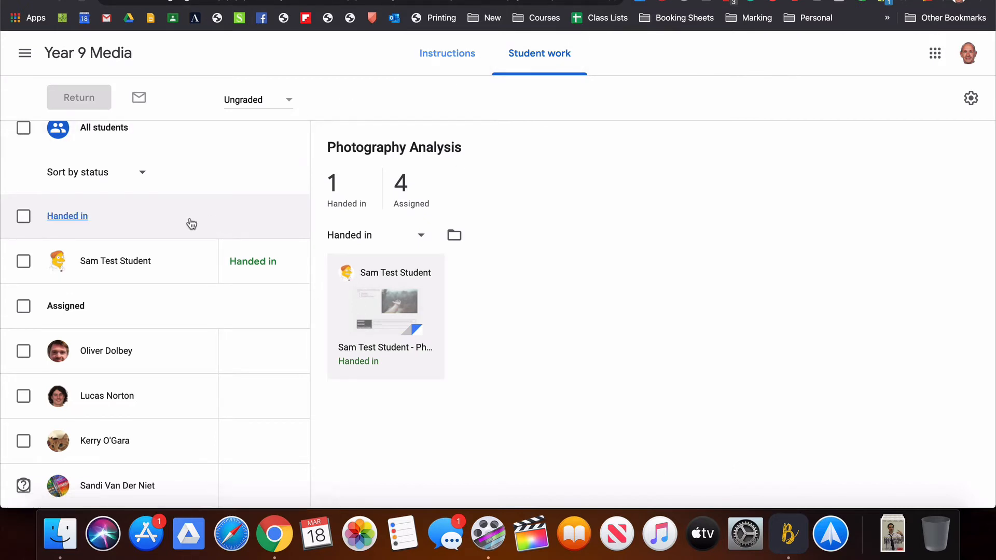
Post the private comment "This work is now overdue" to the first student listed under Assigned.
{"action": "scroll", "coordinate": [151, 230], "scroll_direction": "down", "scroll_amount": 2}
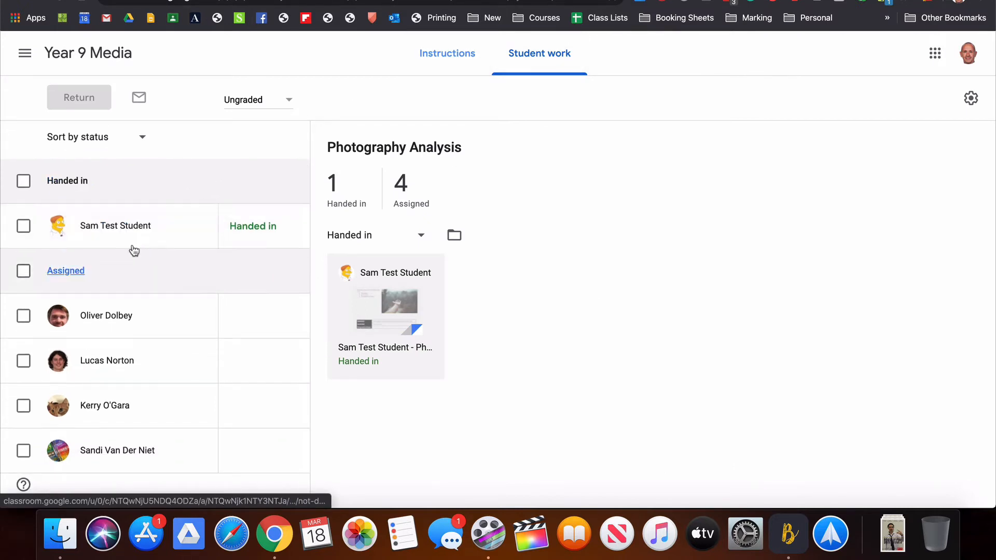
{"action": "scroll", "coordinate": [130, 244], "scroll_direction": "up", "scroll_amount": 2}
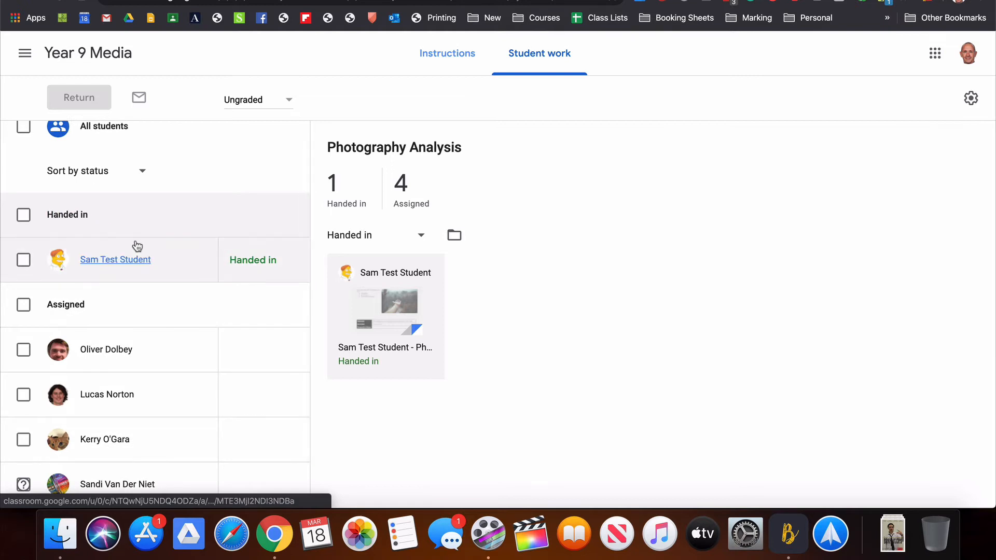
{"action": "scroll", "coordinate": [136, 247], "scroll_direction": "down", "scroll_amount": 2}
{"action": "scroll", "coordinate": [136, 247], "scroll_direction": "up", "scroll_amount": 3}
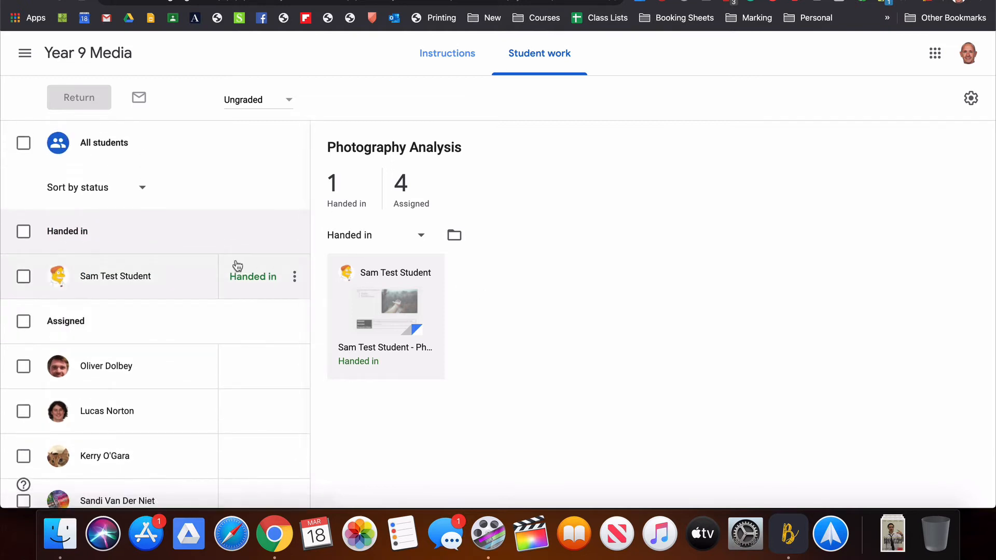
{"action": "scroll", "coordinate": [191, 321], "scroll_direction": "down", "scroll_amount": 2}
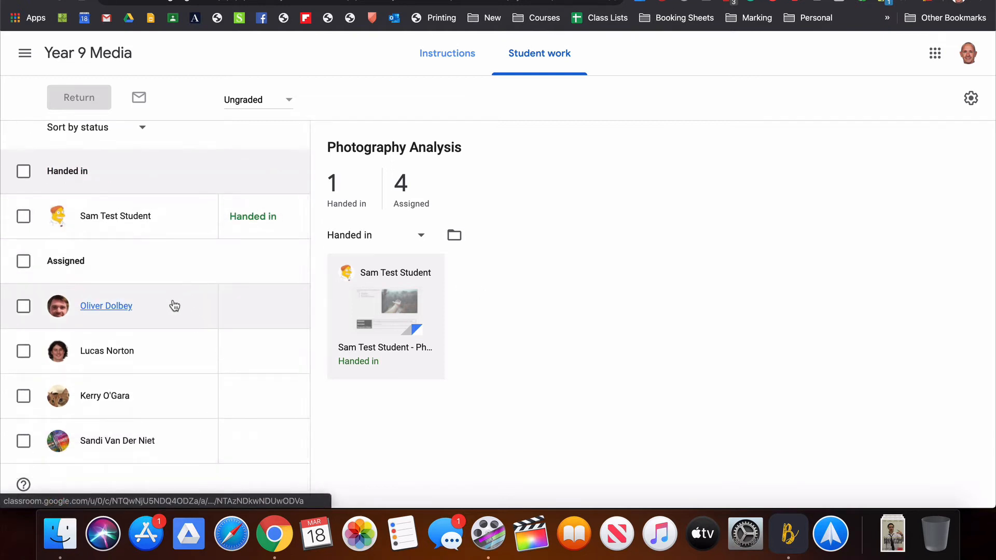
{"action": "left_click", "coordinate": [173, 305]}
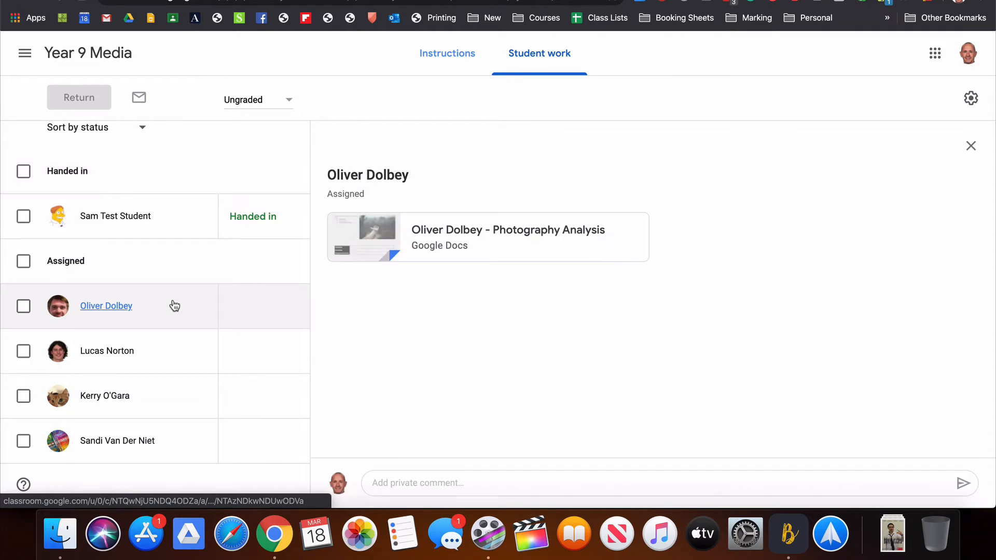
{"action": "left_click", "coordinate": [445, 485]}
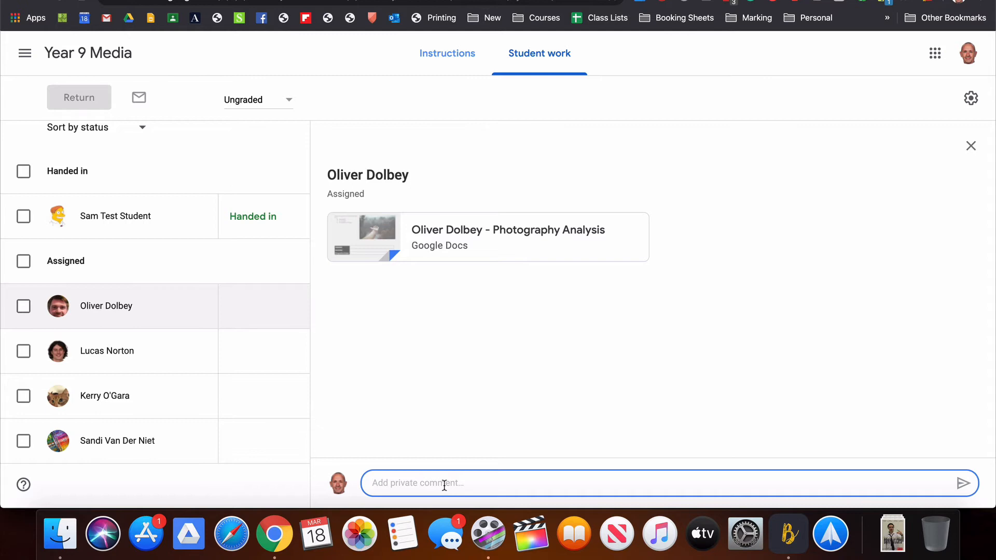
{"action": "type", "text": "This work is now overdue"}
{"action": "left_click", "coordinate": [963, 483]}
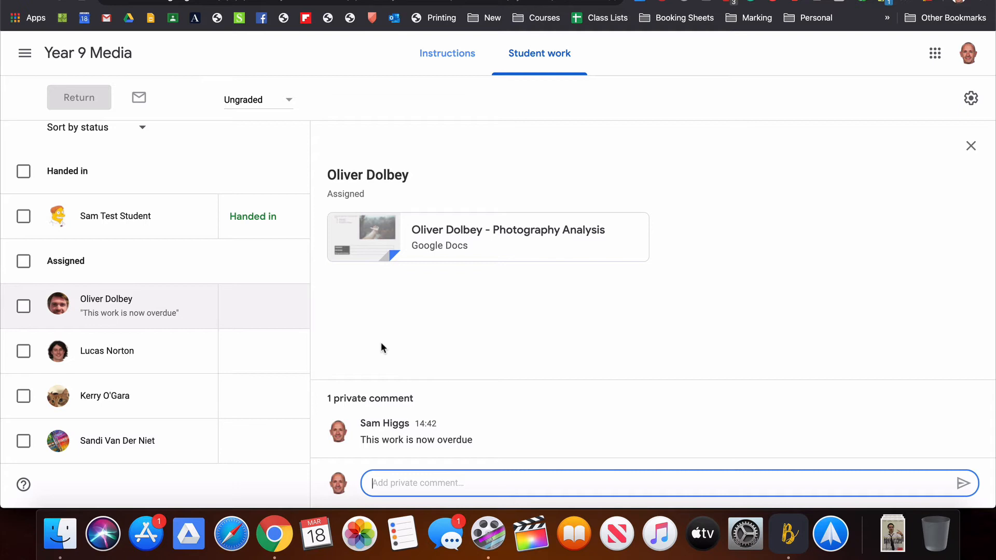
Open the test student's handed-in document for marking, then advance to the next student's document.
{"action": "left_click", "coordinate": [185, 216]}
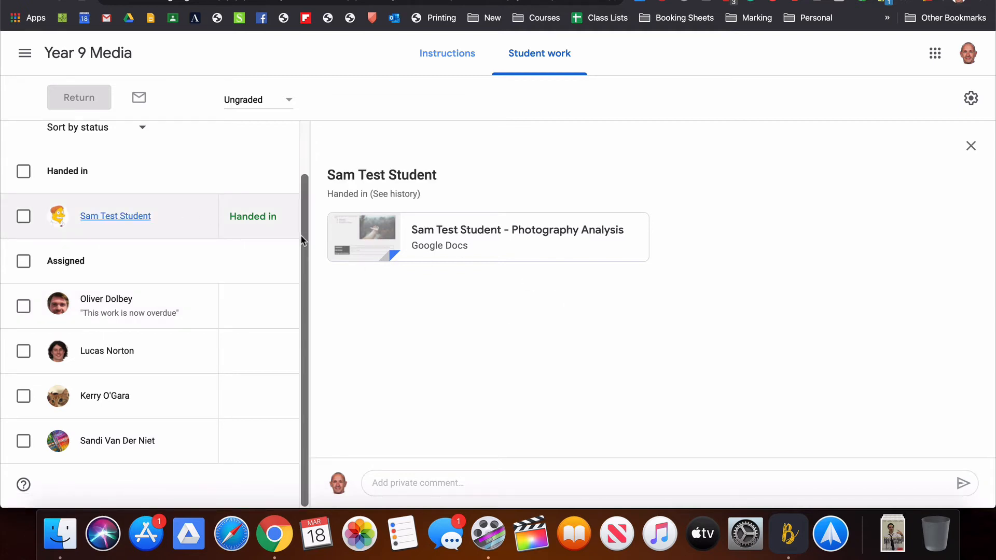
{"action": "left_click", "coordinate": [365, 233]}
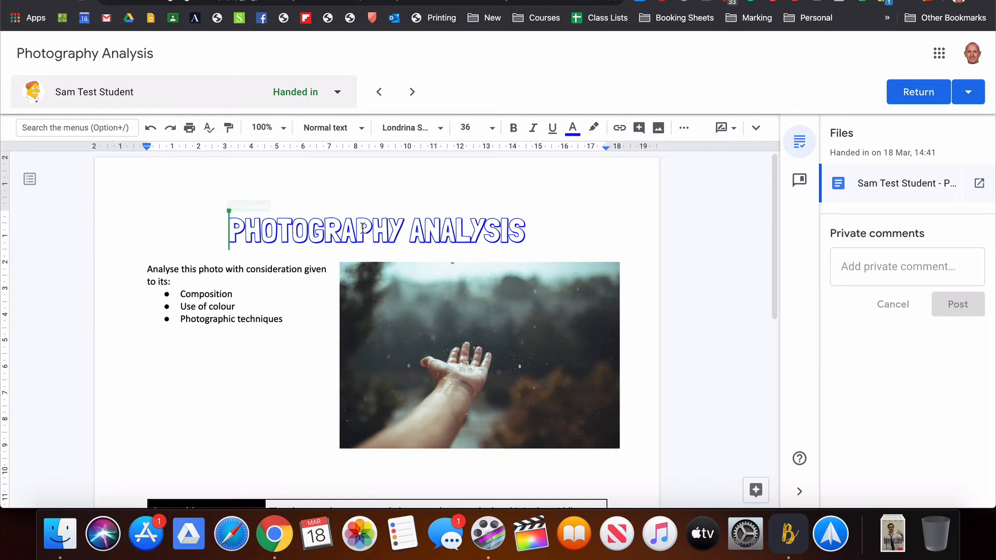
{"action": "left_click", "coordinate": [338, 93]}
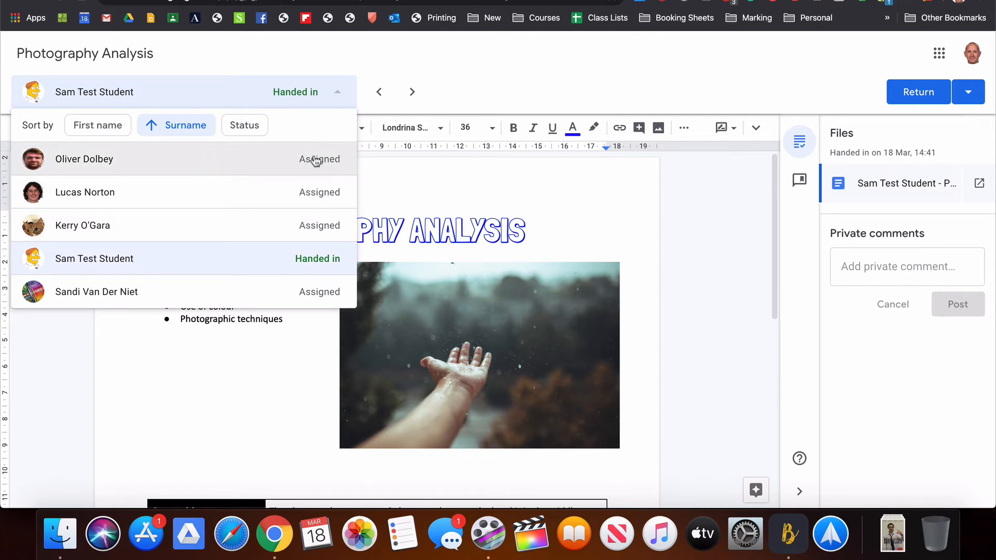
{"action": "left_click", "coordinate": [477, 79]}
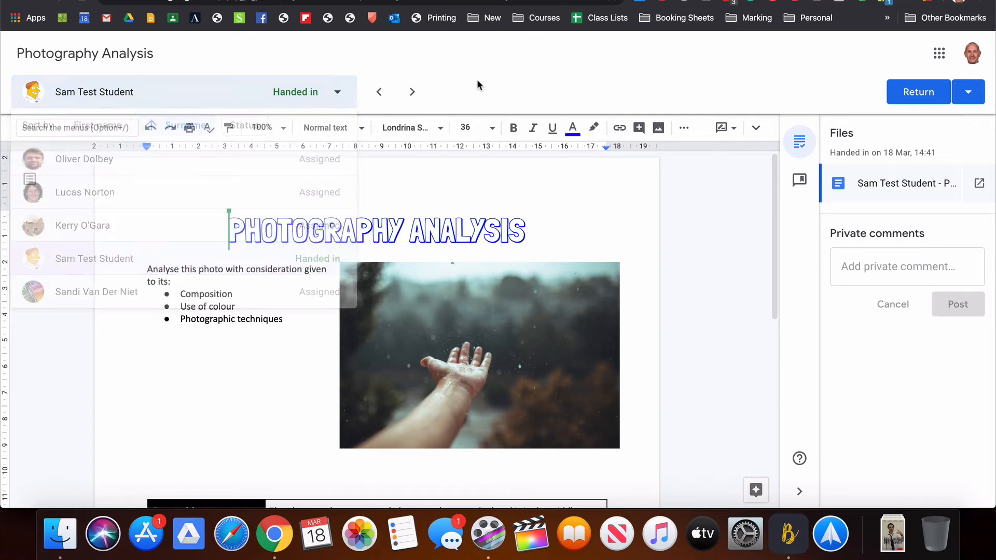
{"action": "left_click", "coordinate": [414, 92]}
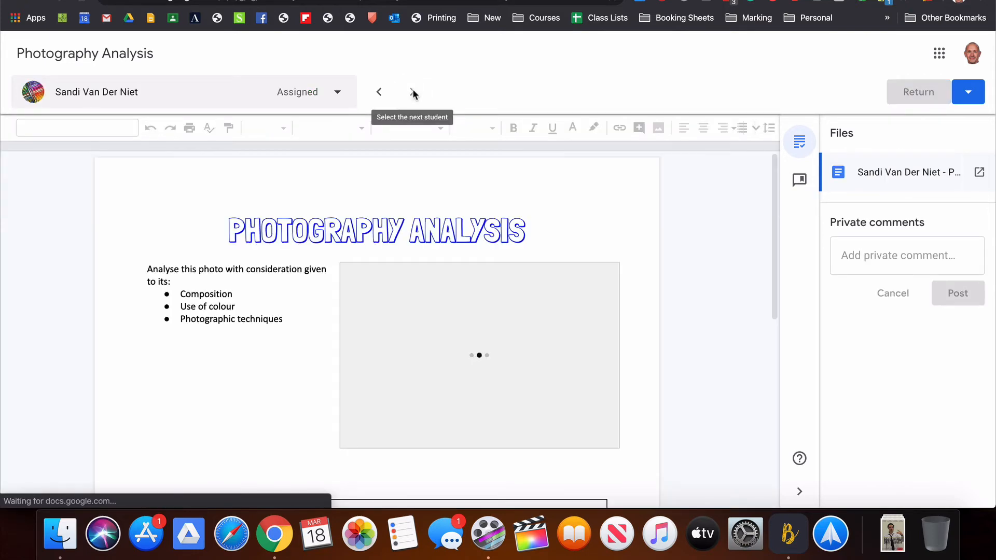
Switch to the test student's handed-in document and suggest replacing "feild" with "field" in the Photographic techniques row.
{"action": "left_click", "coordinate": [338, 93]}
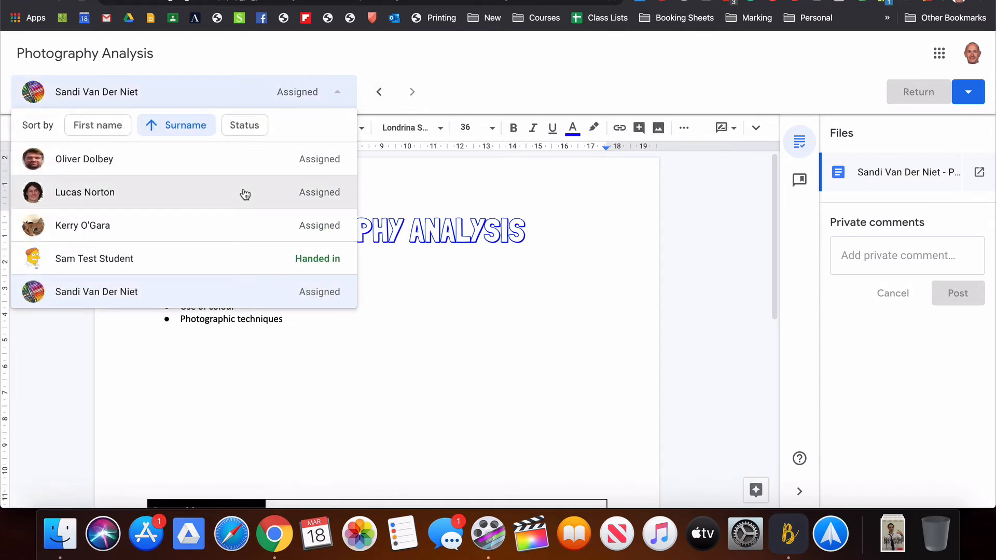
{"action": "left_click", "coordinate": [213, 259]}
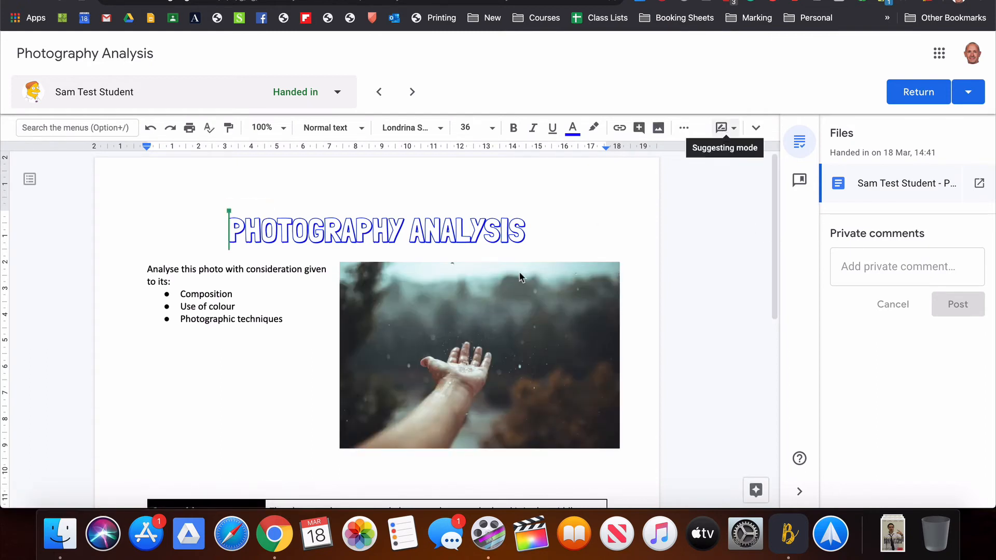
{"action": "scroll", "coordinate": [478, 315], "scroll_direction": "down", "scroll_amount": 4}
{"action": "scroll", "coordinate": [478, 315], "scroll_direction": "down", "scroll_amount": 2}
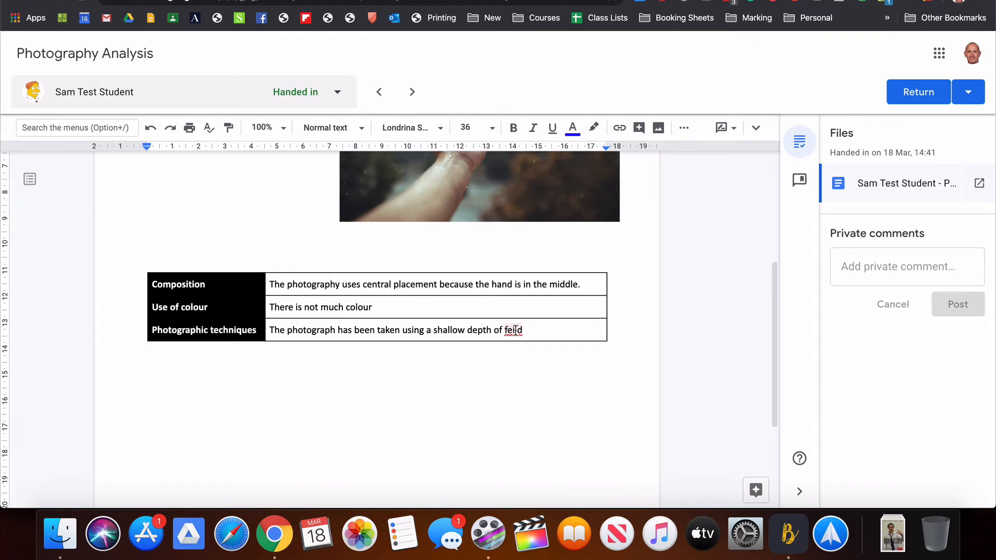
{"action": "left_click", "coordinate": [515, 330]}
{"action": "left_click", "coordinate": [521, 310]}
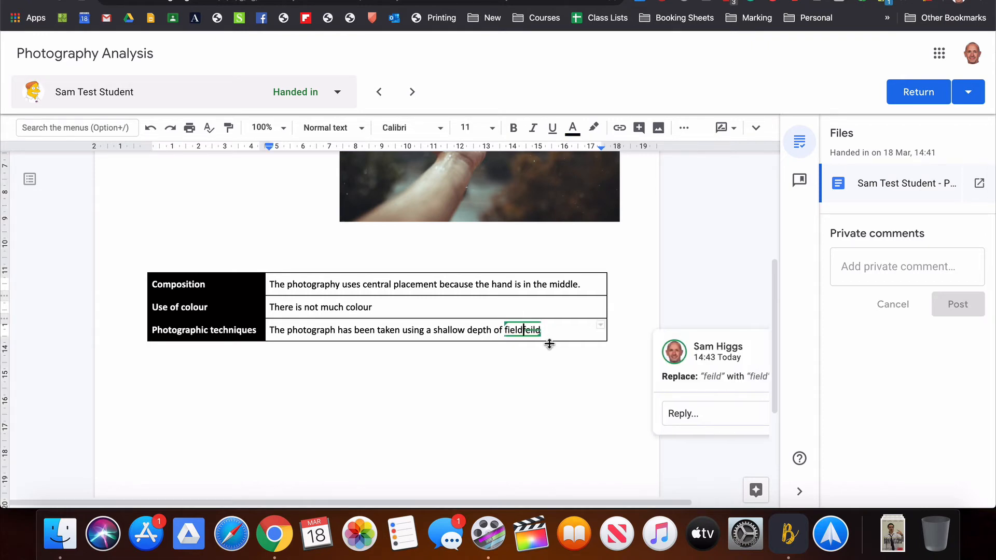
{"action": "scroll", "coordinate": [635, 360], "scroll_direction": "right", "scroll_amount": 3}
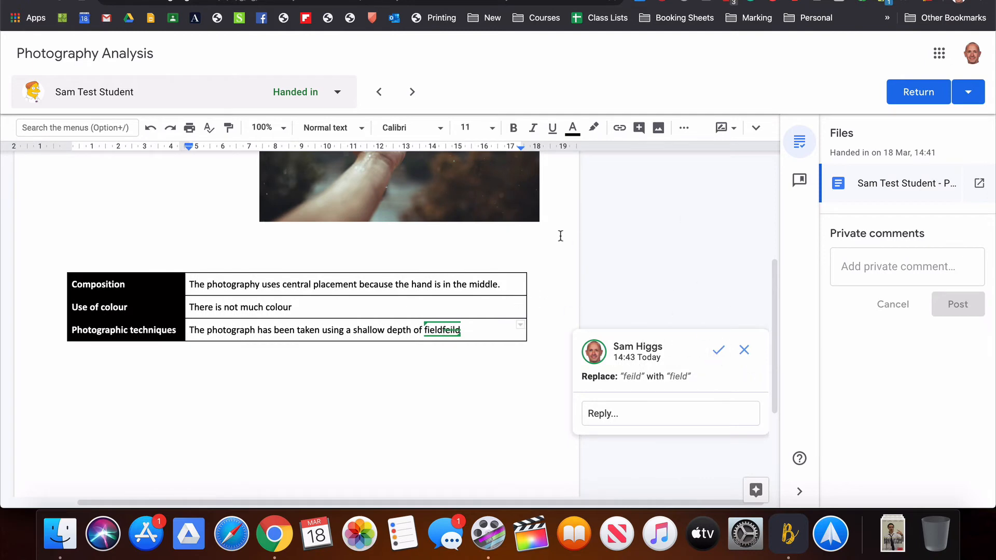
{"action": "scroll", "coordinate": [560, 236], "scroll_direction": "left", "scroll_amount": 3}
{"action": "scroll", "coordinate": [560, 236], "scroll_direction": "up", "scroll_amount": 5}
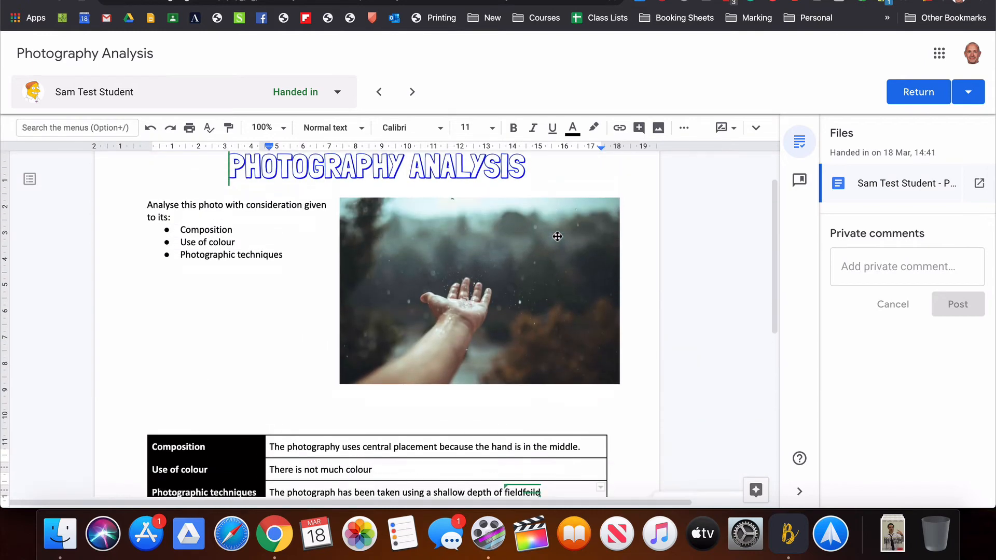
Try adding the text "ghdjsz" as a suggestion below the table, and delete it.
{"action": "scroll", "coordinate": [557, 236], "scroll_direction": "down", "scroll_amount": 3}
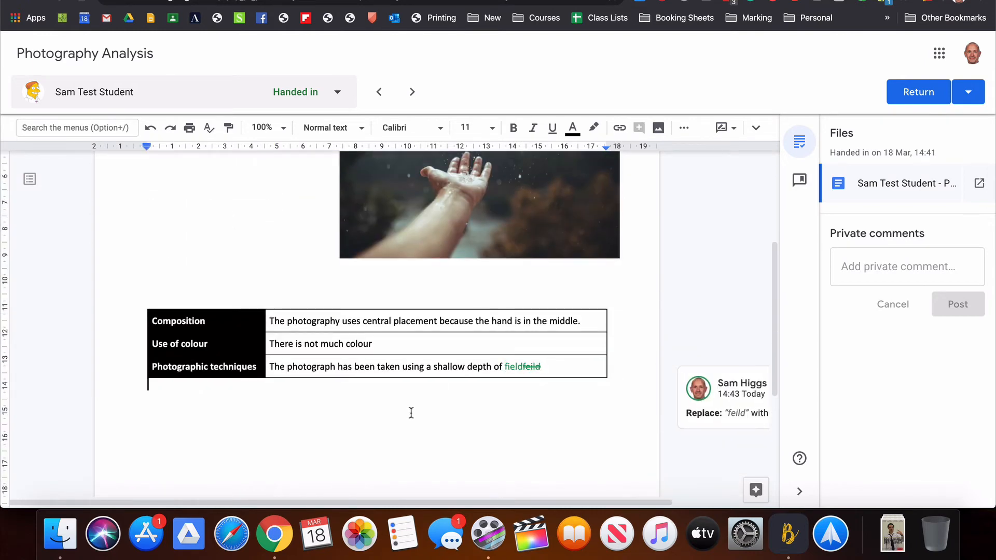
{"action": "type", "text": "ghdjsz"}
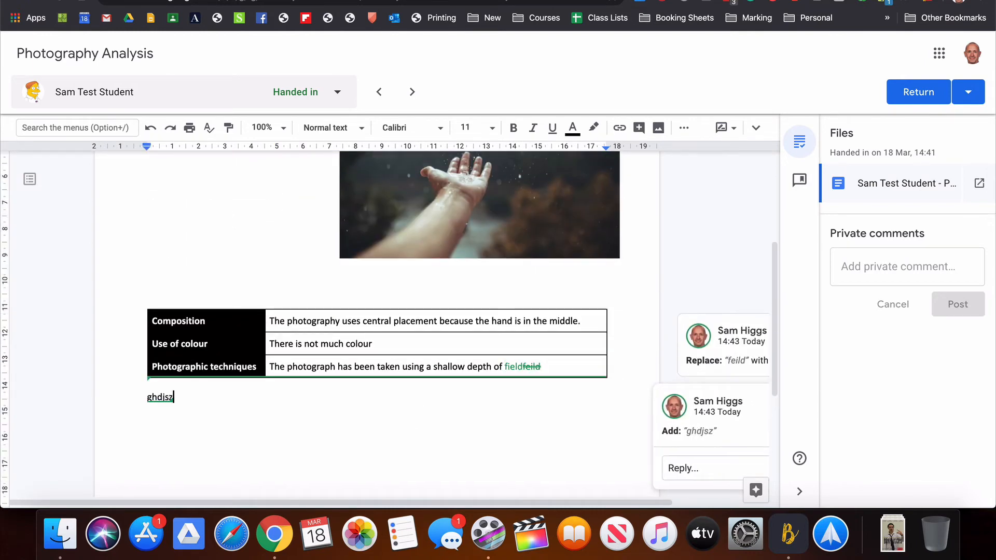
{"action": "key", "text": "BackSpace"}
{"action": "key", "text": "BackSpace"}
{"action": "key", "text": "BackSpace"}
{"action": "key", "text": "BackSpace"}
{"action": "key", "text": "BackSpace"}
{"action": "key", "text": "BackSpace"}
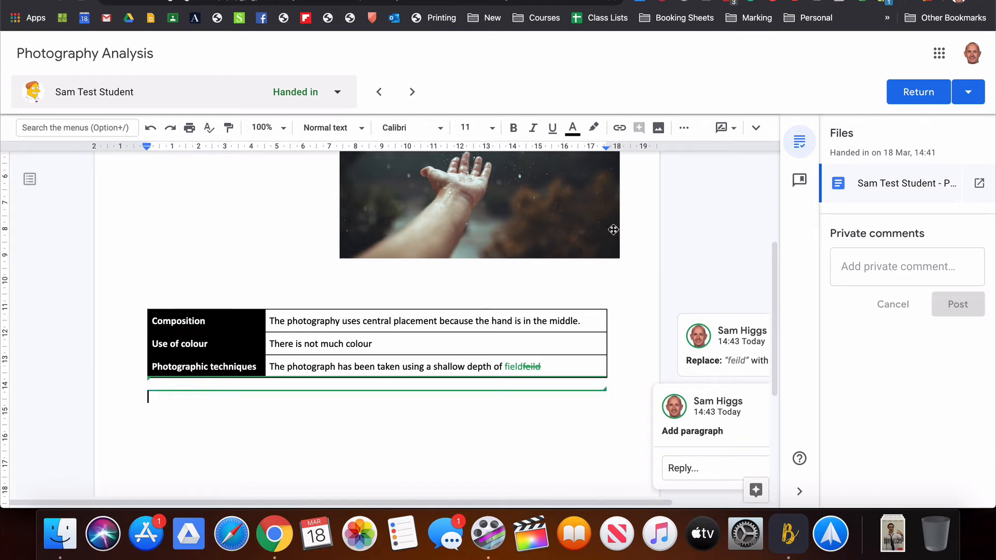
Switch the document from suggesting to Editing mode and reject the suggested extra paragraph below the table.
{"action": "left_click", "coordinate": [725, 130]}
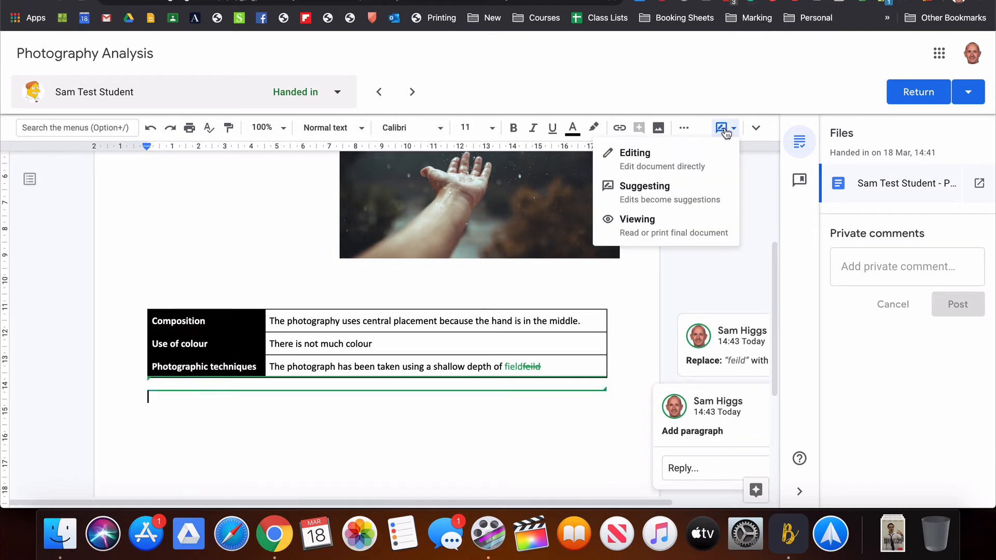
{"action": "left_click", "coordinate": [649, 161]}
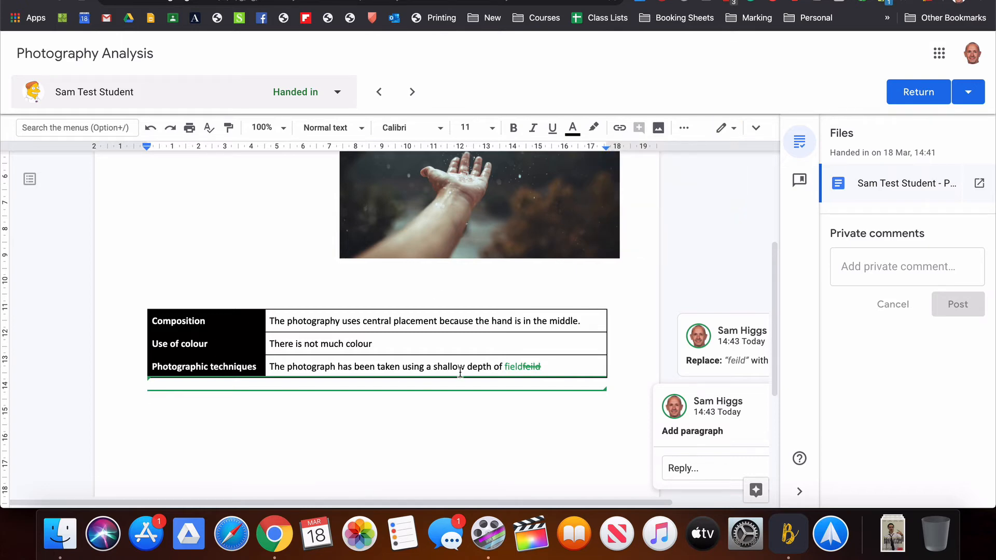
{"action": "scroll", "coordinate": [396, 264], "scroll_direction": "up", "scroll_amount": 2}
{"action": "scroll", "coordinate": [414, 263], "scroll_direction": "down", "scroll_amount": 5}
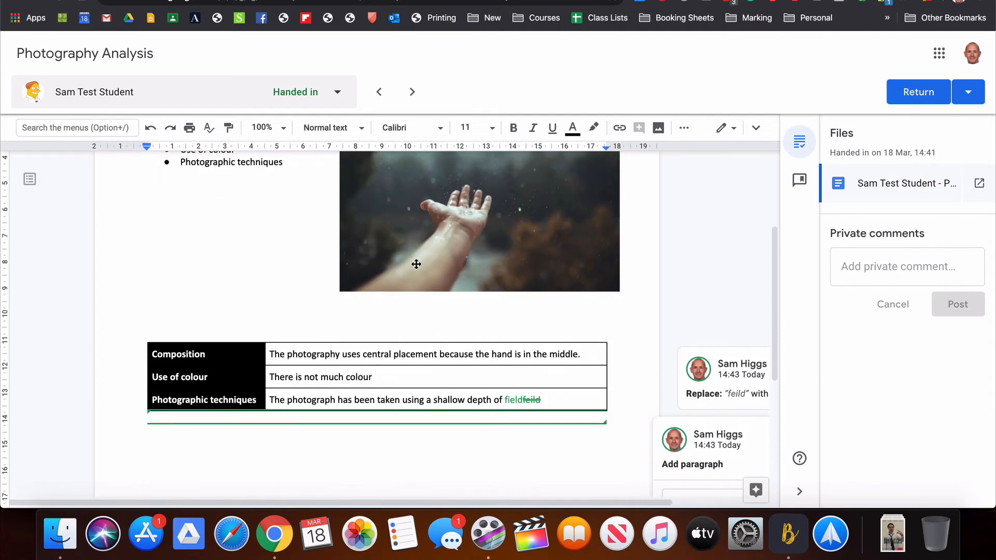
{"action": "scroll", "coordinate": [530, 330], "scroll_direction": "right", "scroll_amount": 3}
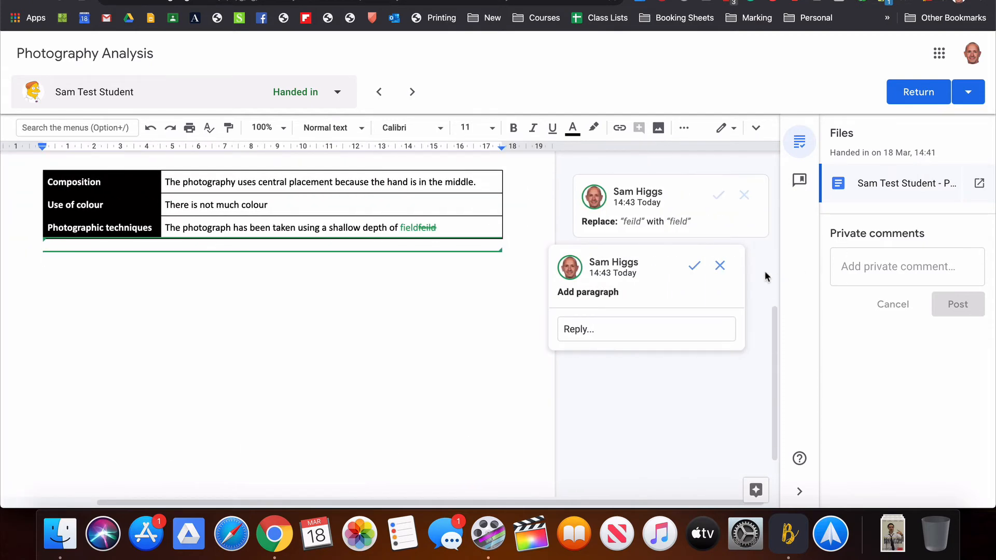
{"action": "left_click", "coordinate": [719, 265]}
{"action": "scroll", "coordinate": [425, 316], "scroll_direction": "left", "scroll_amount": 3}
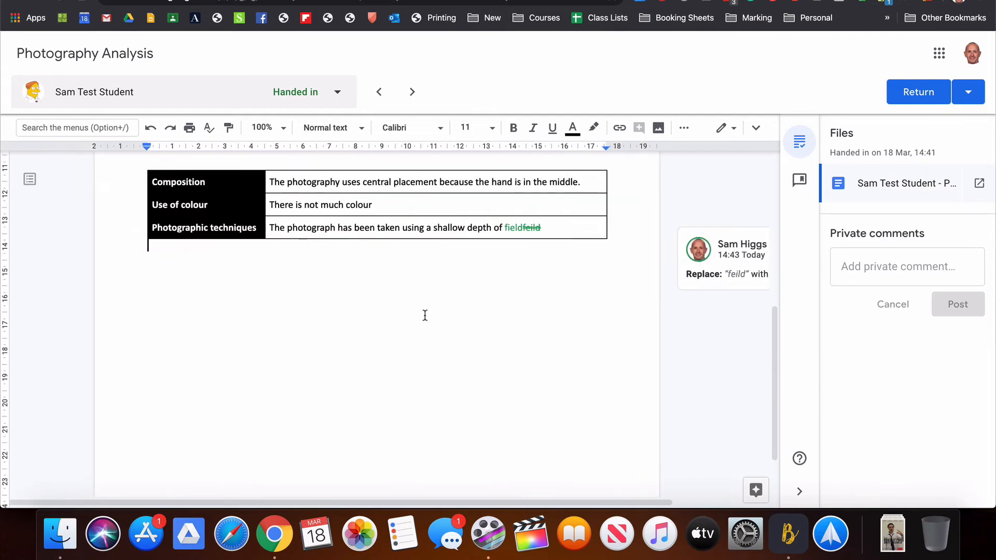
{"action": "scroll", "coordinate": [425, 316], "scroll_direction": "up", "scroll_amount": 5}
{"action": "scroll", "coordinate": [425, 316], "scroll_direction": "down", "scroll_amount": 2}
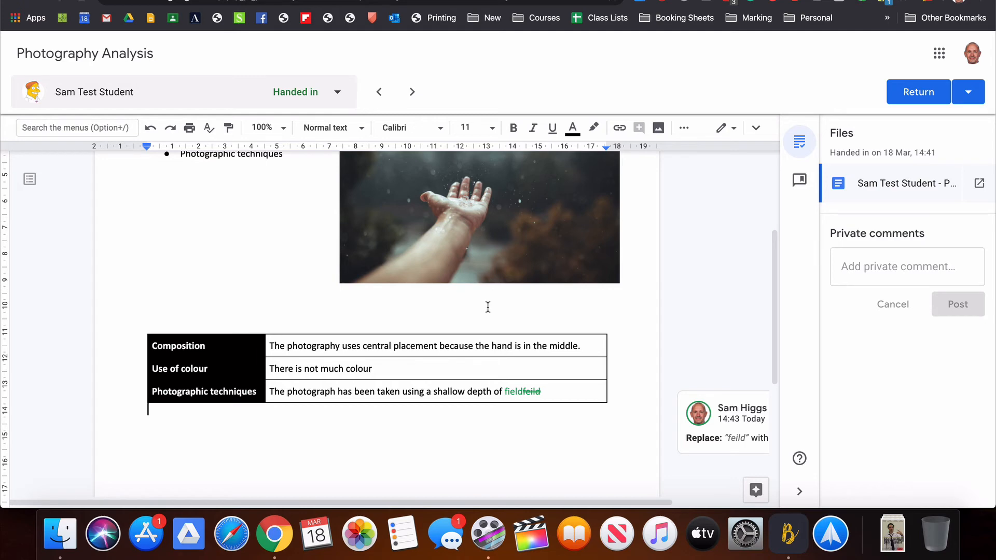
{"action": "scroll", "coordinate": [488, 307], "scroll_direction": "down", "scroll_amount": 2}
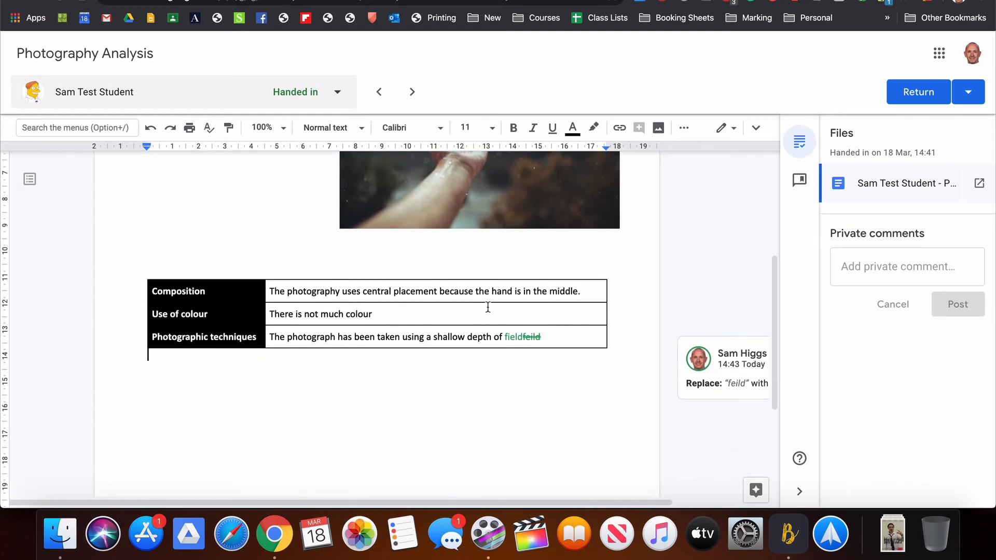
{"action": "scroll", "coordinate": [467, 287], "scroll_direction": "up", "scroll_amount": 2}
{"action": "scroll", "coordinate": [468, 288], "scroll_direction": "up", "scroll_amount": 2}
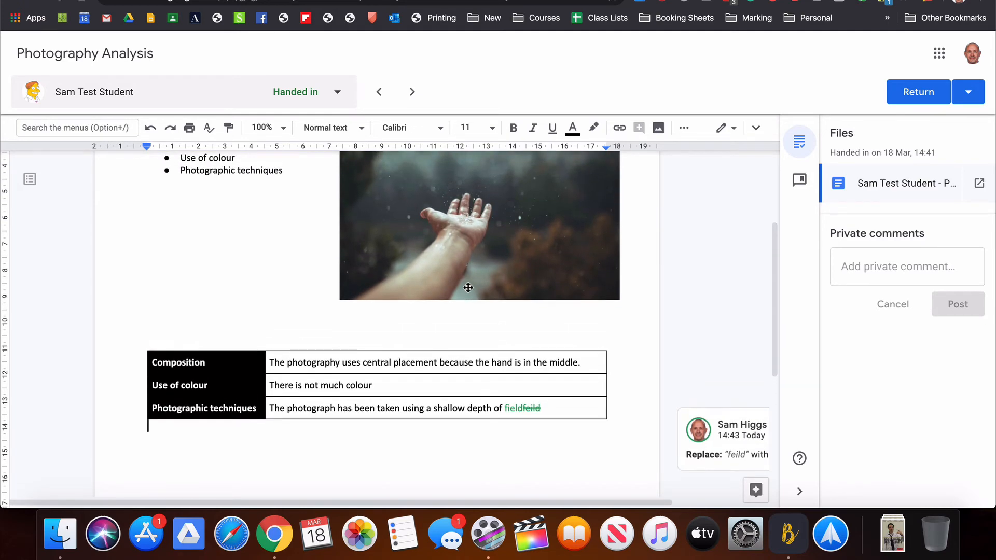
Comment "You have not given enough information." on the sentence "There is not much colour" in the Use of colour row.
{"action": "scroll", "coordinate": [468, 287], "scroll_direction": "down", "scroll_amount": 2}
{"action": "scroll", "coordinate": [312, 311], "scroll_direction": "right", "scroll_amount": 2}
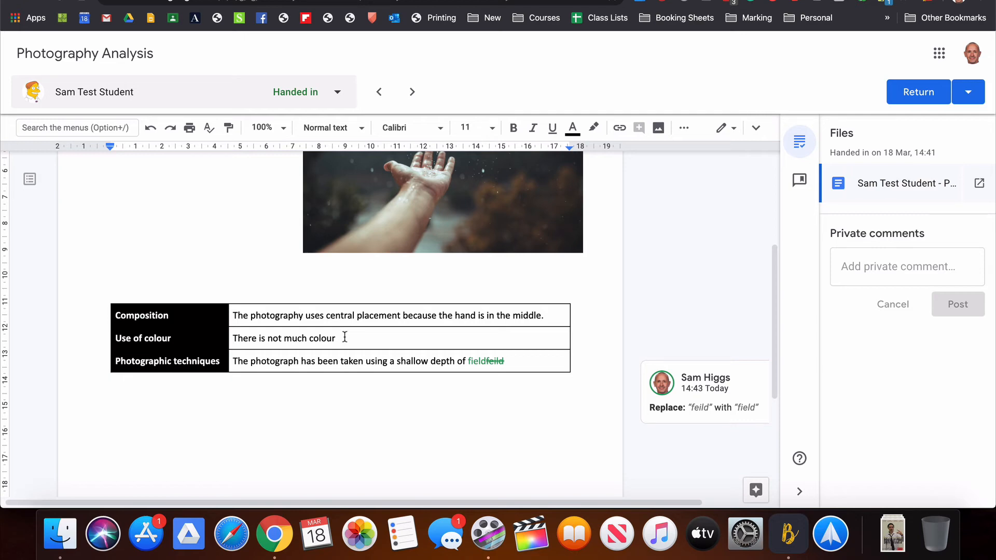
{"action": "left_click_drag", "start_coordinate": [349, 337], "coordinate": [231, 338]}
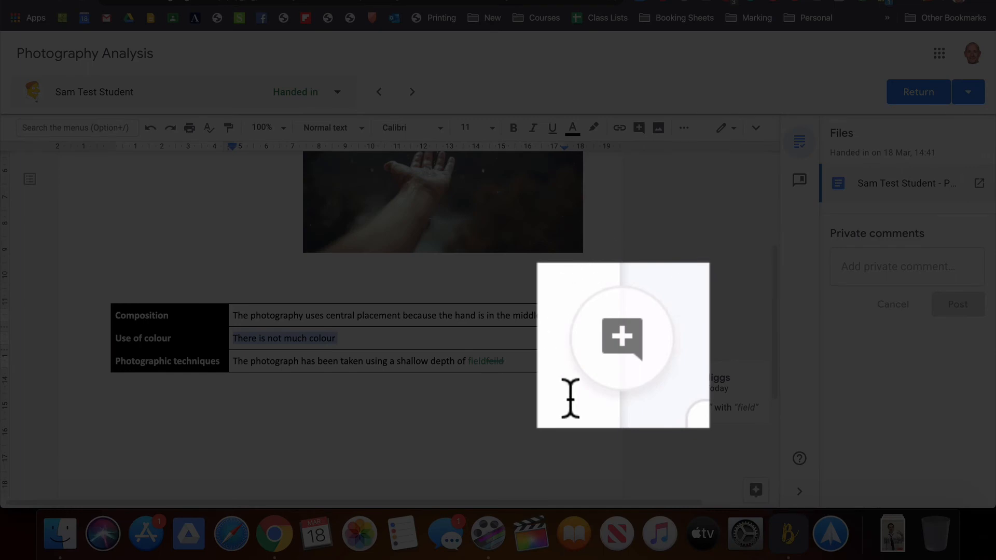
{"action": "left_click", "coordinate": [636, 338]}
{"action": "scroll", "coordinate": [656, 312], "scroll_direction": "down", "scroll_amount": 2}
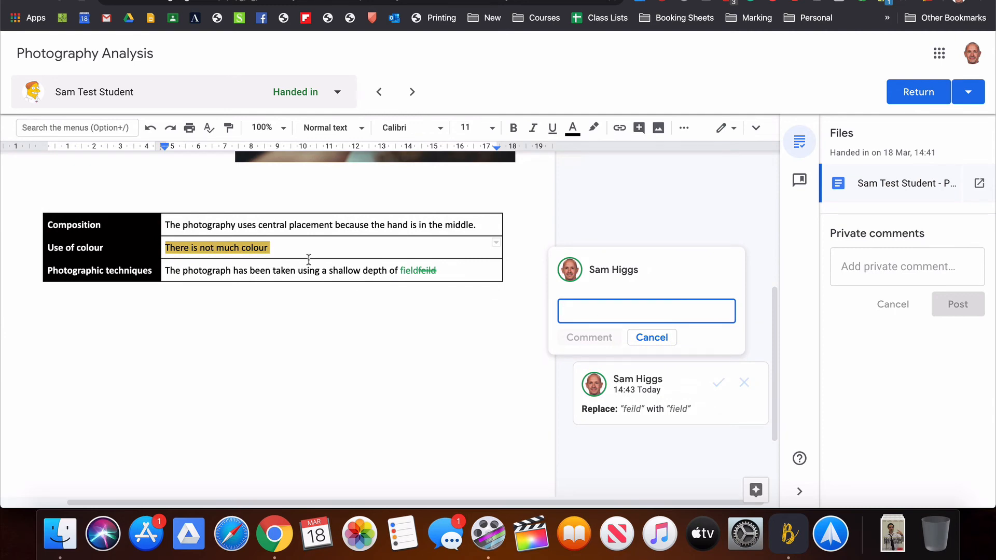
{"action": "type", "text": "Yo"}
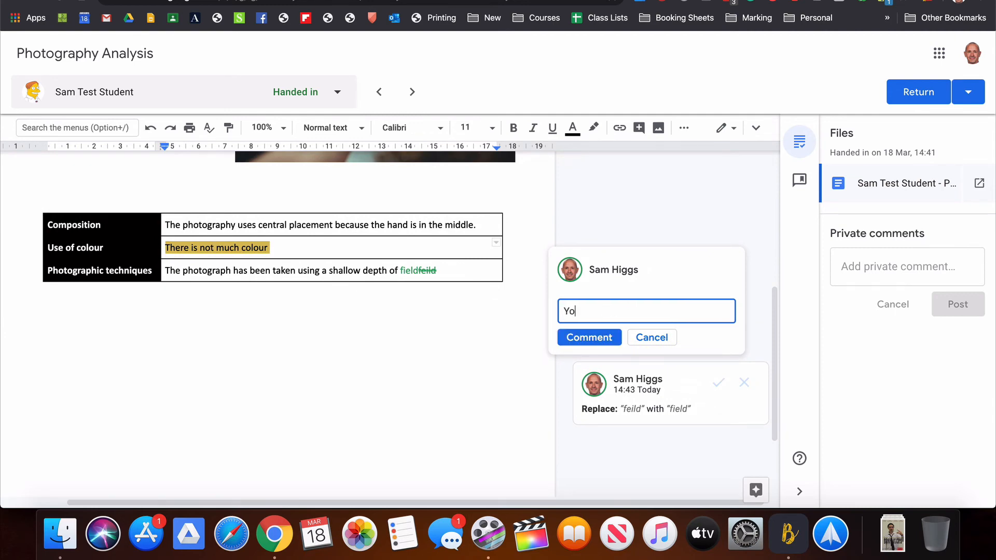
{"action": "type", "text": "u have not given enough information"}
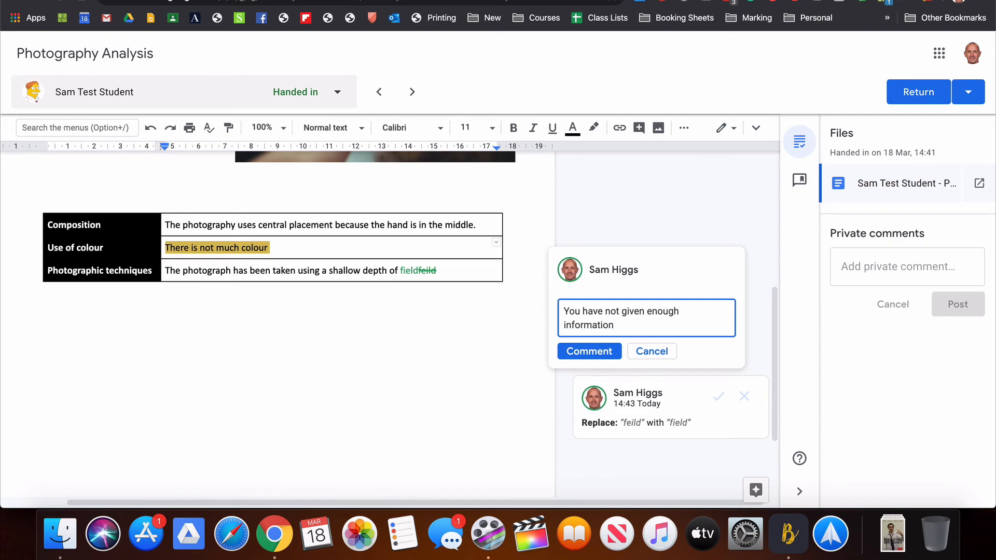
{"action": "type", "text": "."}
{"action": "left_click", "coordinate": [590, 353]}
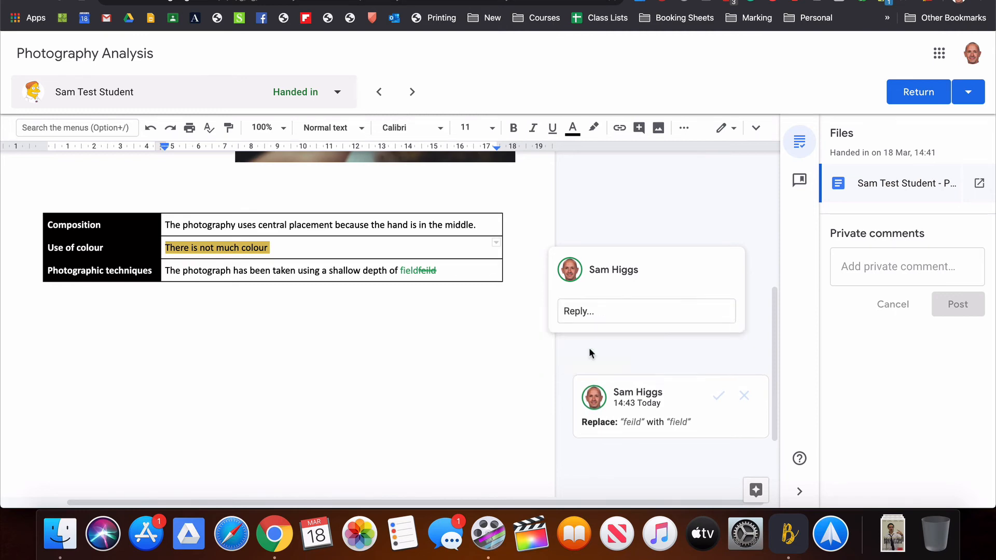
{"action": "scroll", "coordinate": [523, 235], "scroll_direction": "up", "scroll_amount": 3}
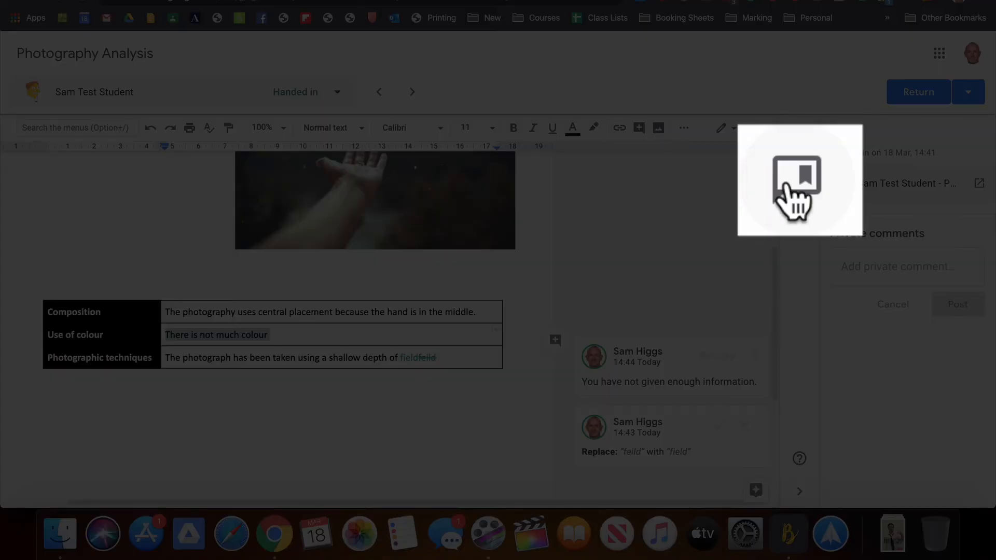
Copy the posted comment "You have not given enough information." into the comment bank as a new entry.
{"action": "left_click", "coordinate": [800, 179]}
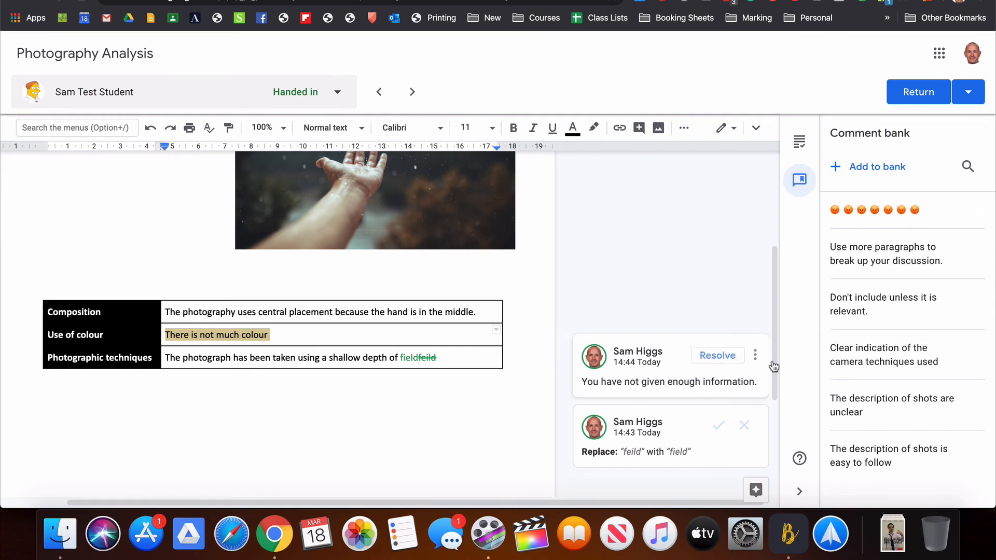
{"action": "left_click", "coordinate": [685, 384]}
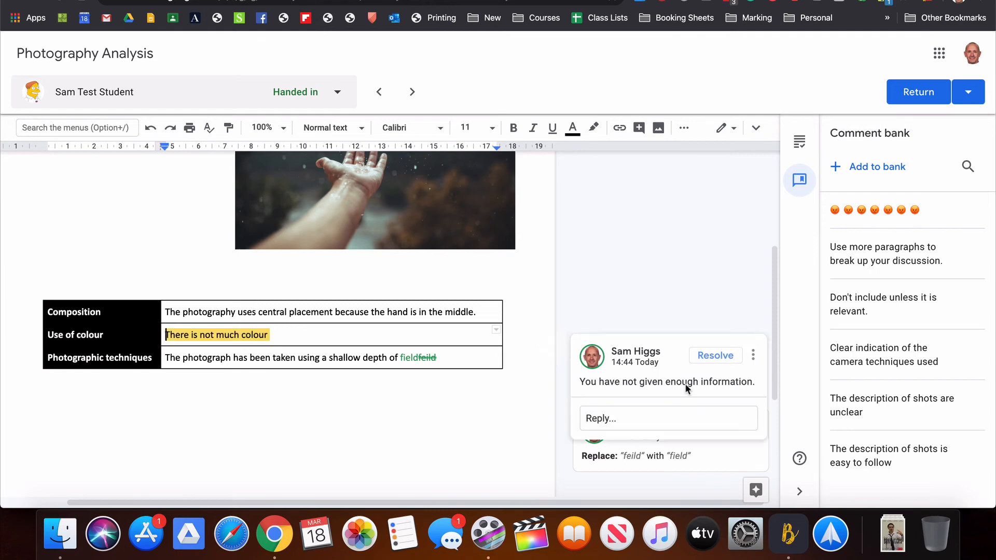
{"action": "triple_click", "coordinate": [639, 379]}
{"action": "key", "text": "super+c"}
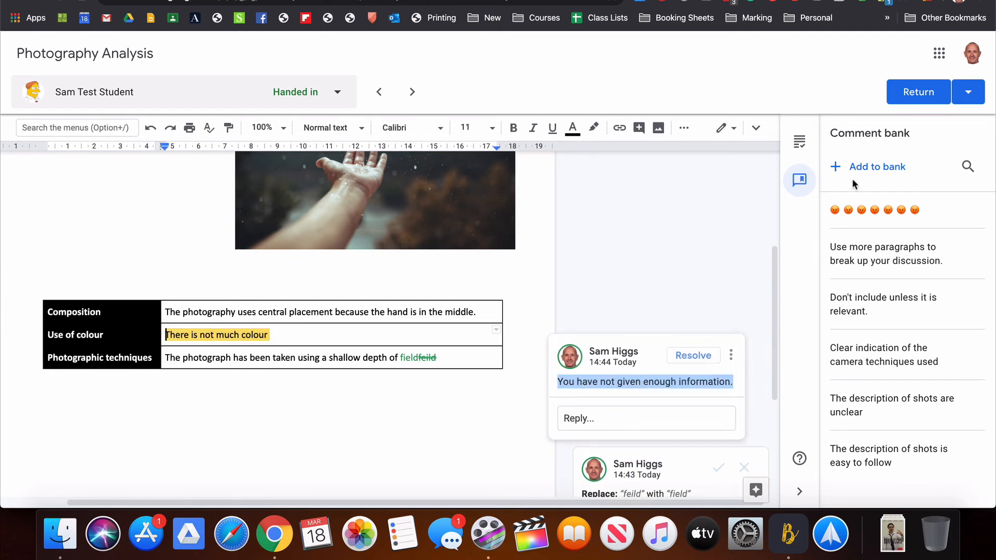
{"action": "left_click", "coordinate": [873, 166]}
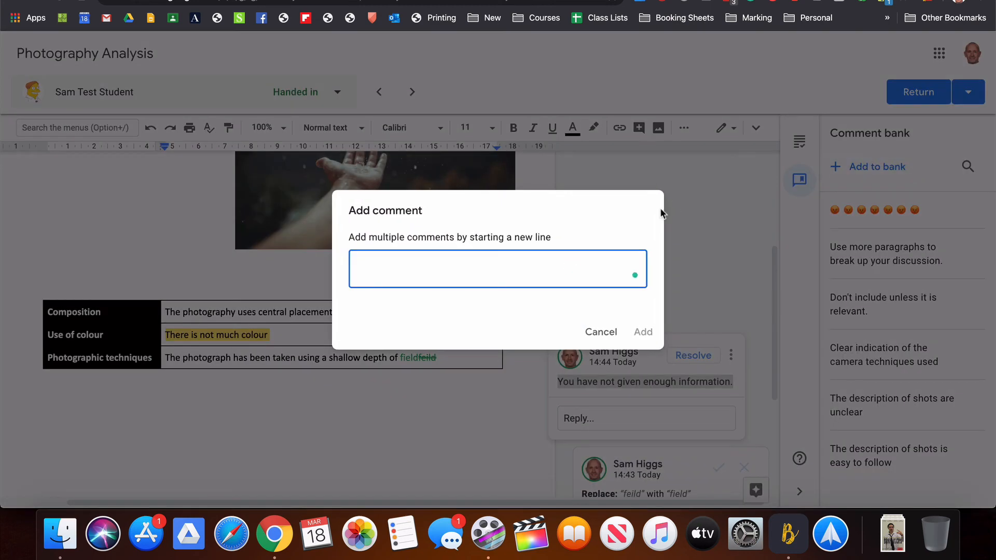
{"action": "key", "text": "super+v"}
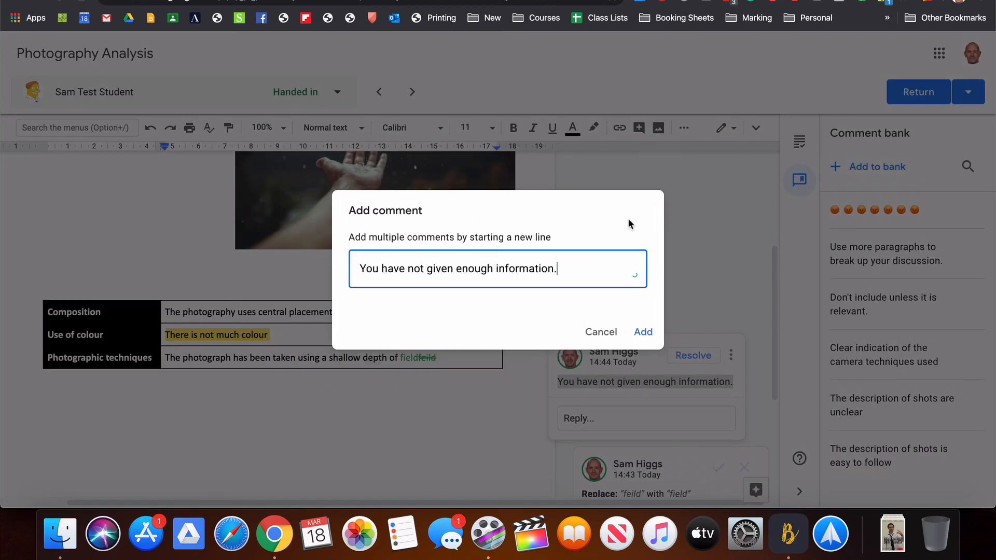
{"action": "left_click", "coordinate": [641, 333]}
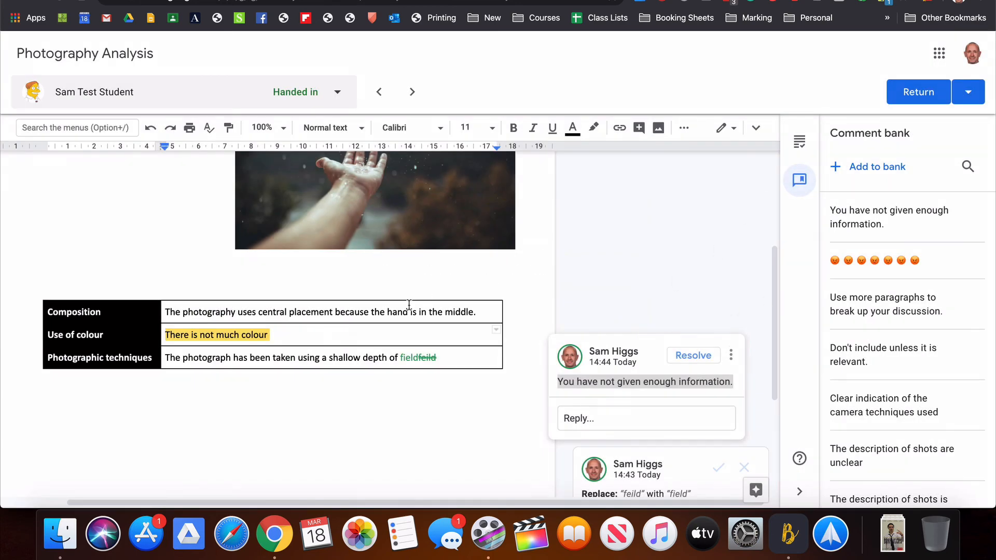
Comment on the word "middle" in the Composition row using the banked comment "You have not given enough information.".
{"action": "double_click", "coordinate": [456, 311]}
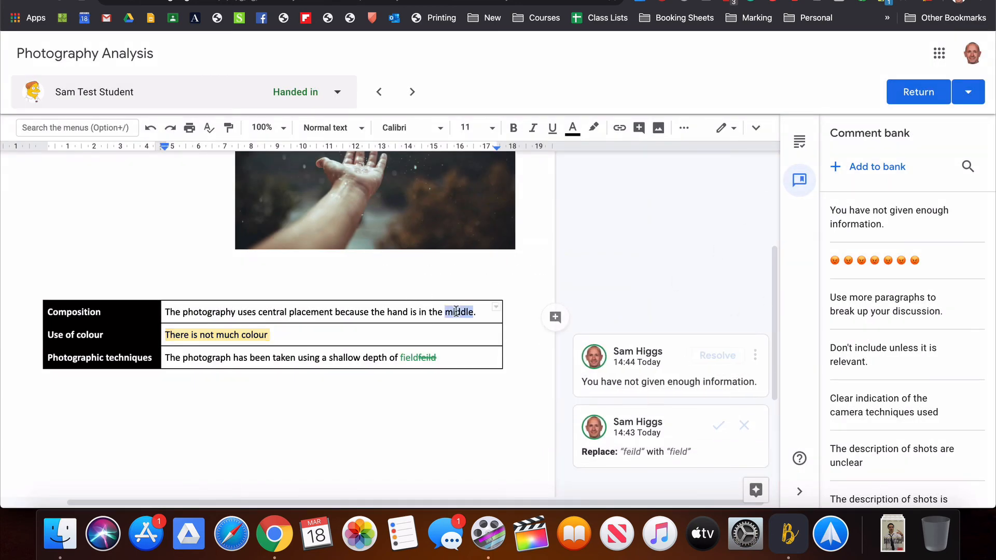
{"action": "left_click", "coordinate": [555, 320]}
{"action": "type", "text": "You"}
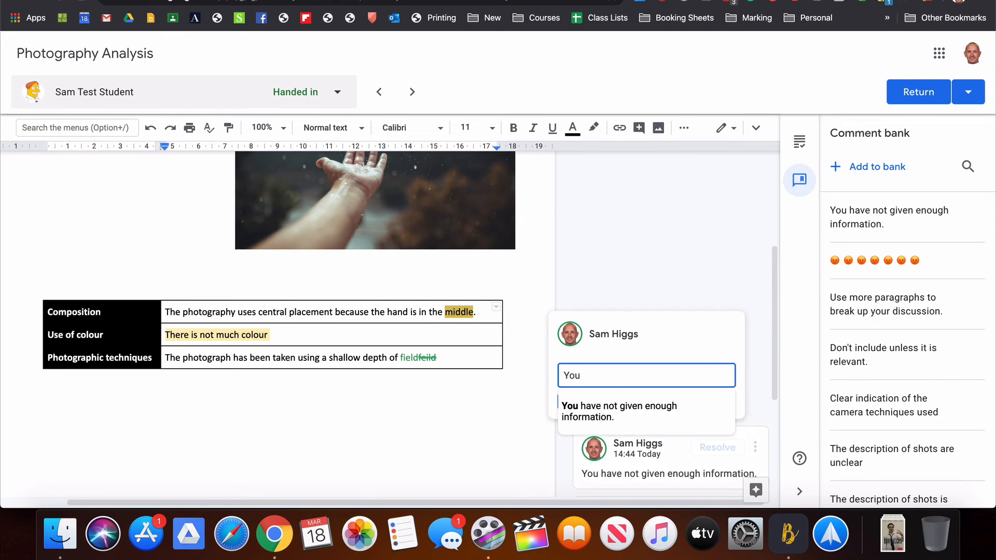
{"action": "left_click", "coordinate": [575, 416]}
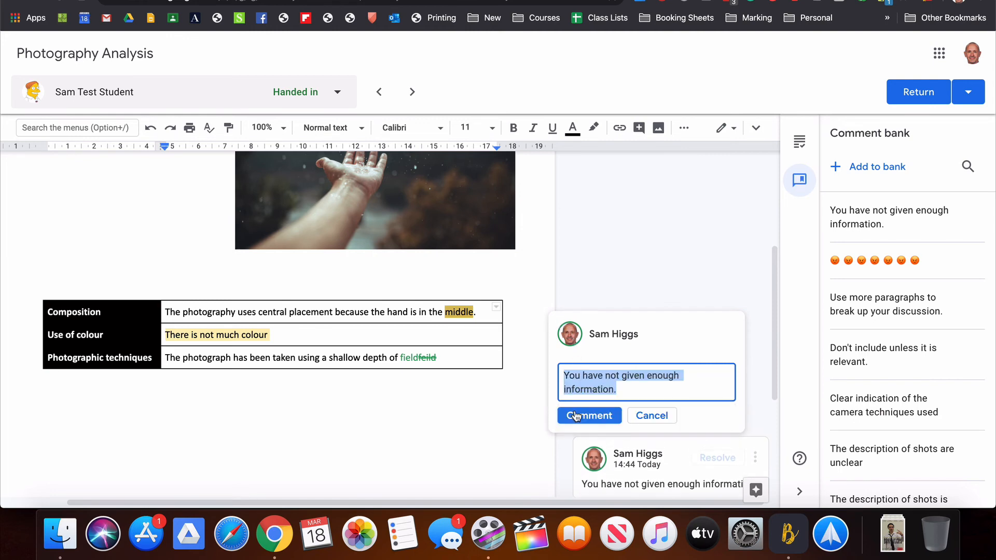
{"action": "left_click", "coordinate": [598, 416]}
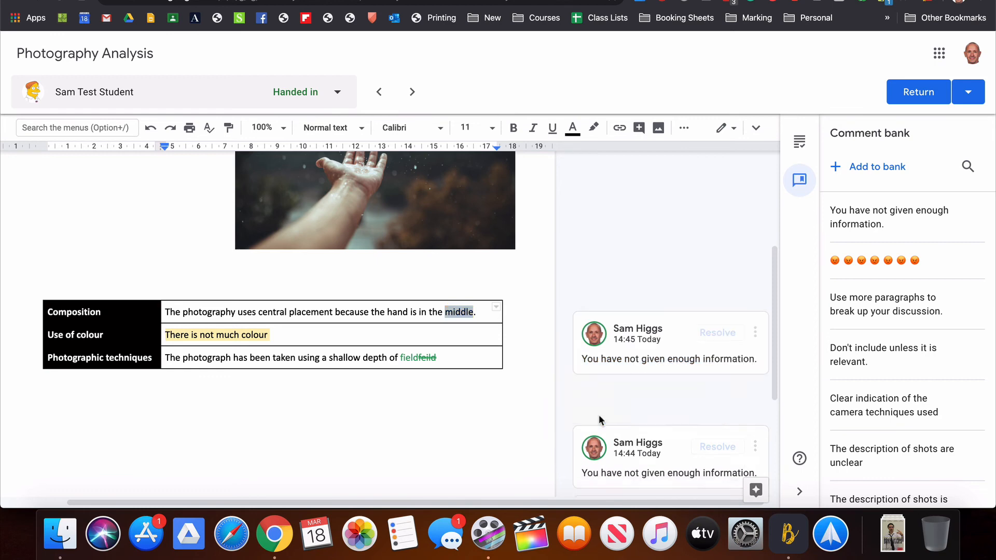
Go back to the submission's files and private comments, and return the marked work to the test student.
{"action": "left_click", "coordinate": [799, 143]}
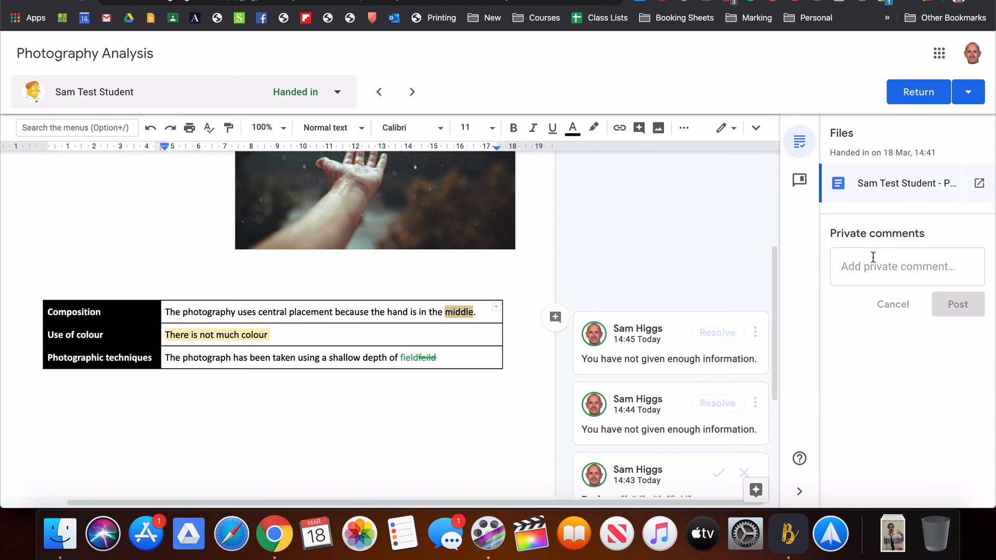
{"action": "left_click", "coordinate": [874, 257]}
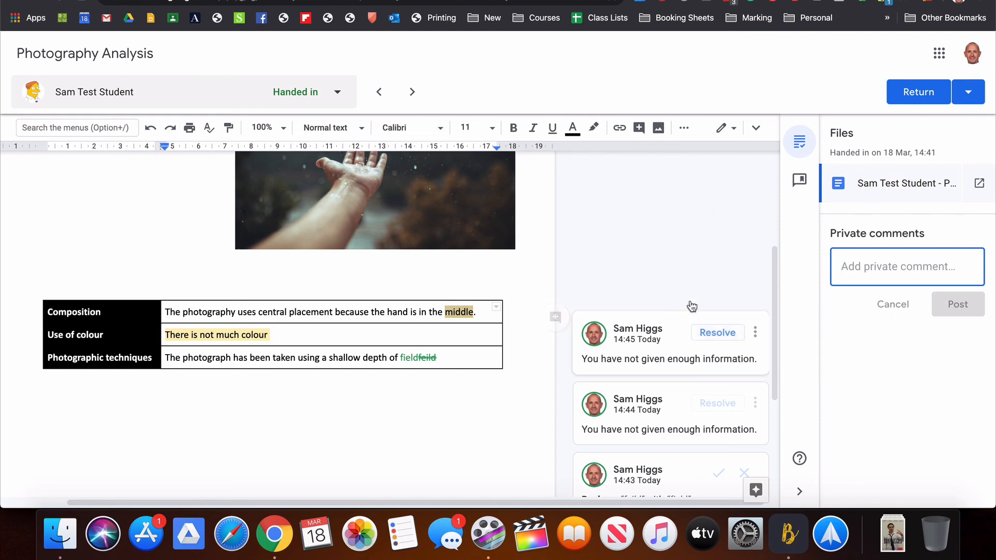
{"action": "left_click", "coordinate": [925, 98]}
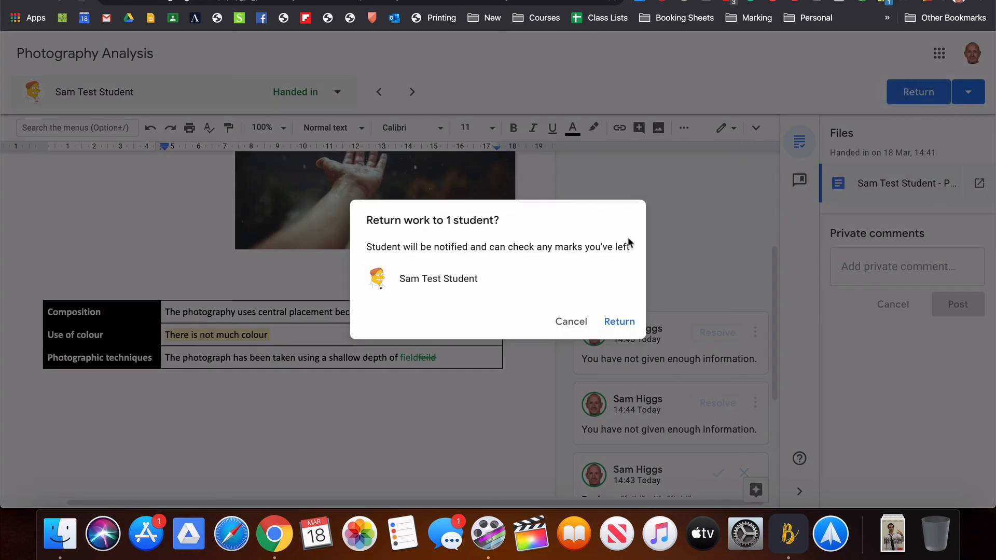
{"action": "left_click", "coordinate": [621, 322]}
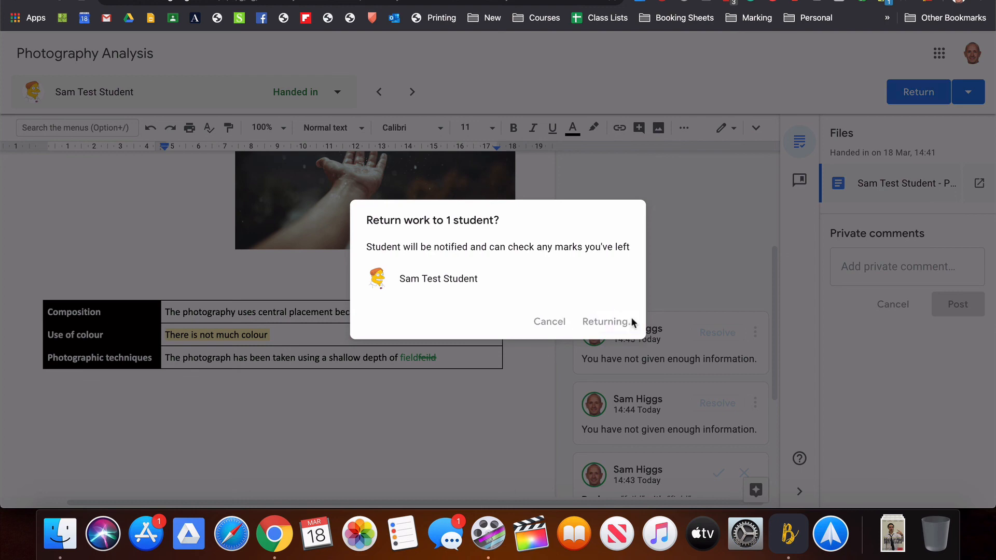